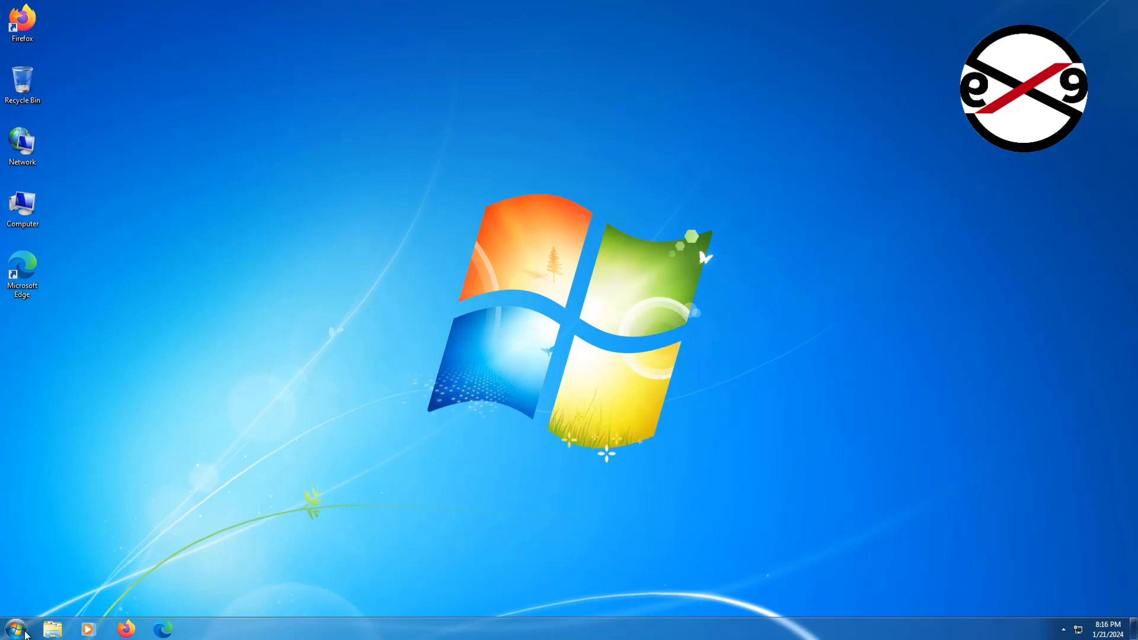
Step: Check the Windows edition and system type on the Control Panel's System page, and close it
click(24, 631)
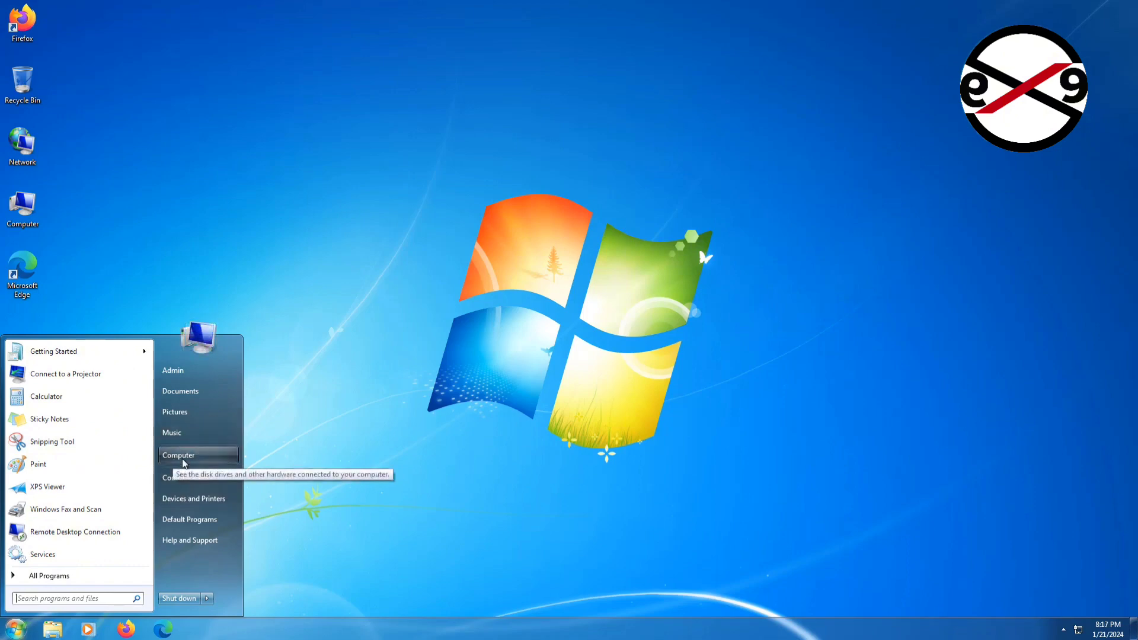
click(192, 471)
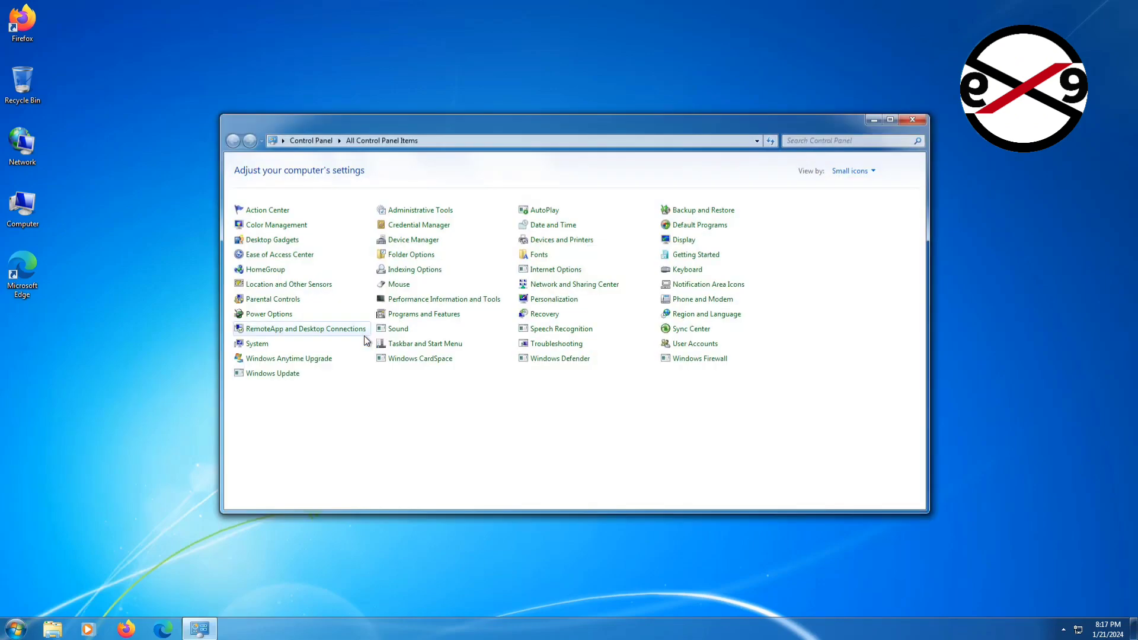
click(252, 346)
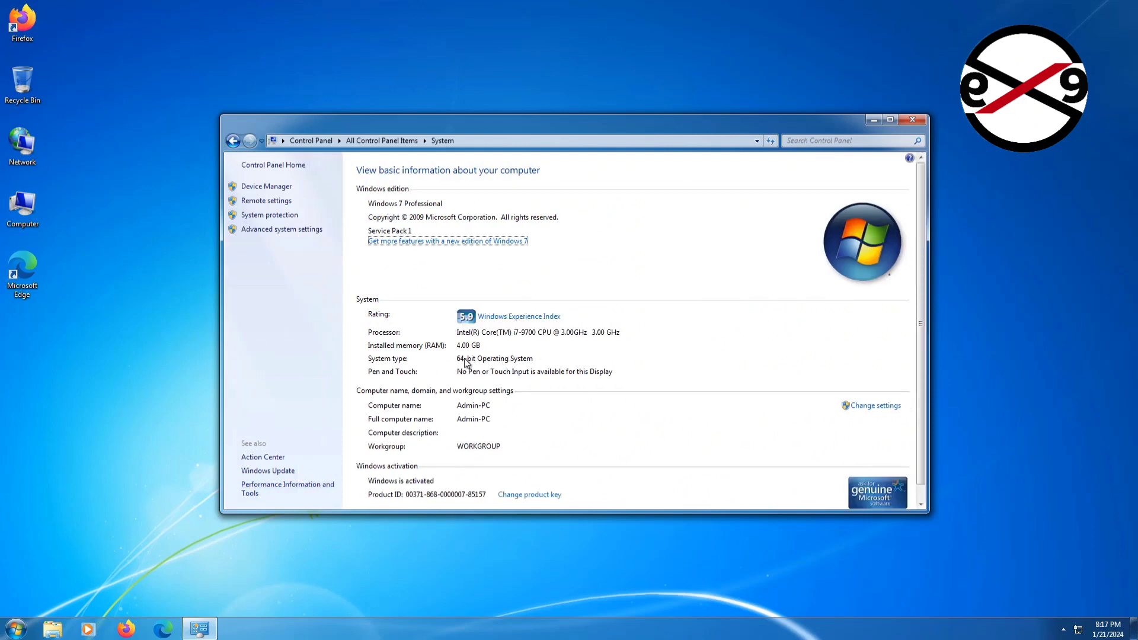
click(916, 122)
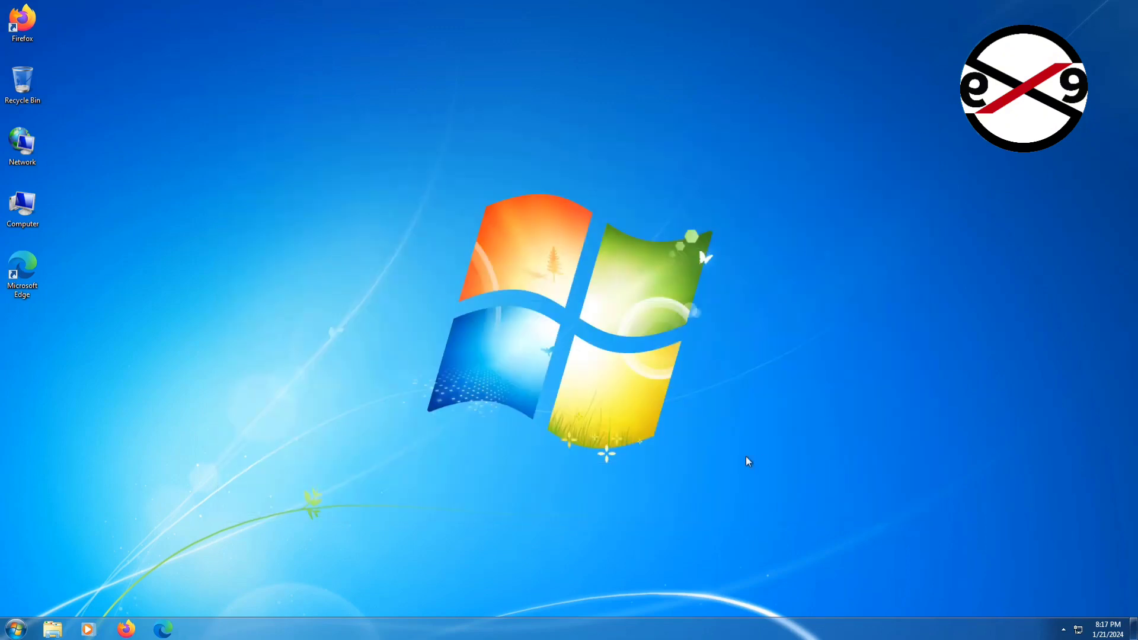
click(163, 629)
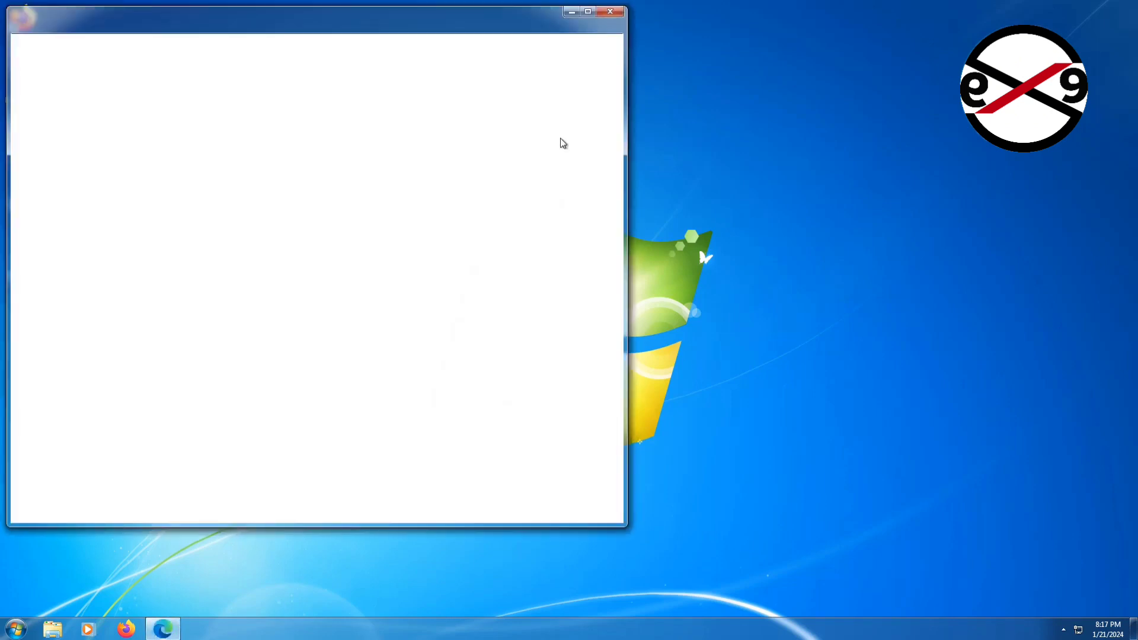
click(589, 13)
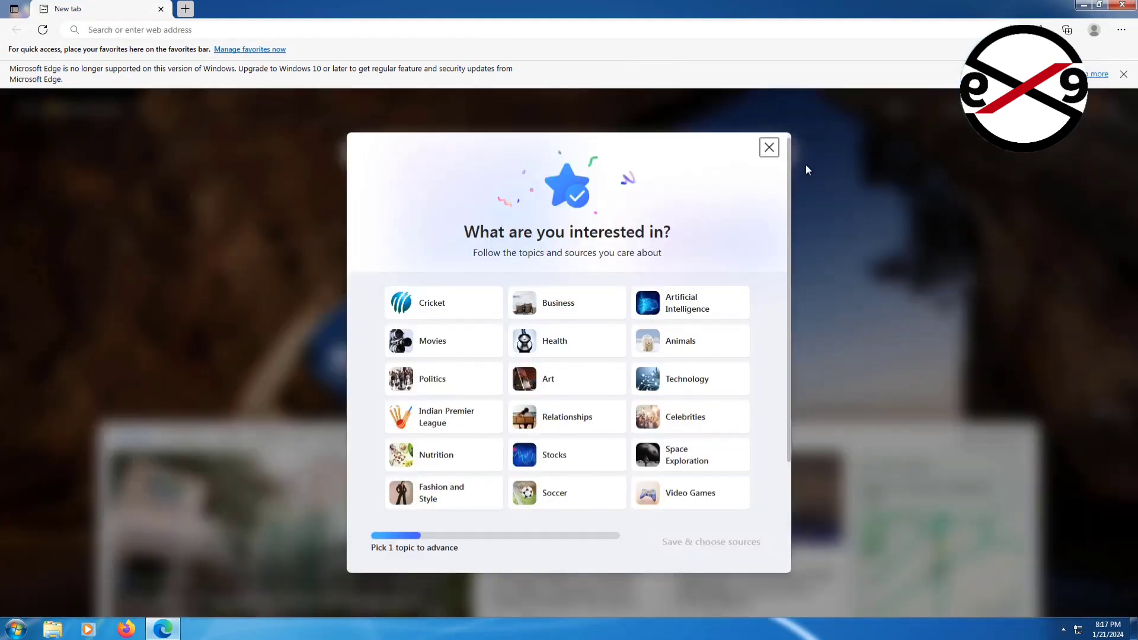
click(769, 147)
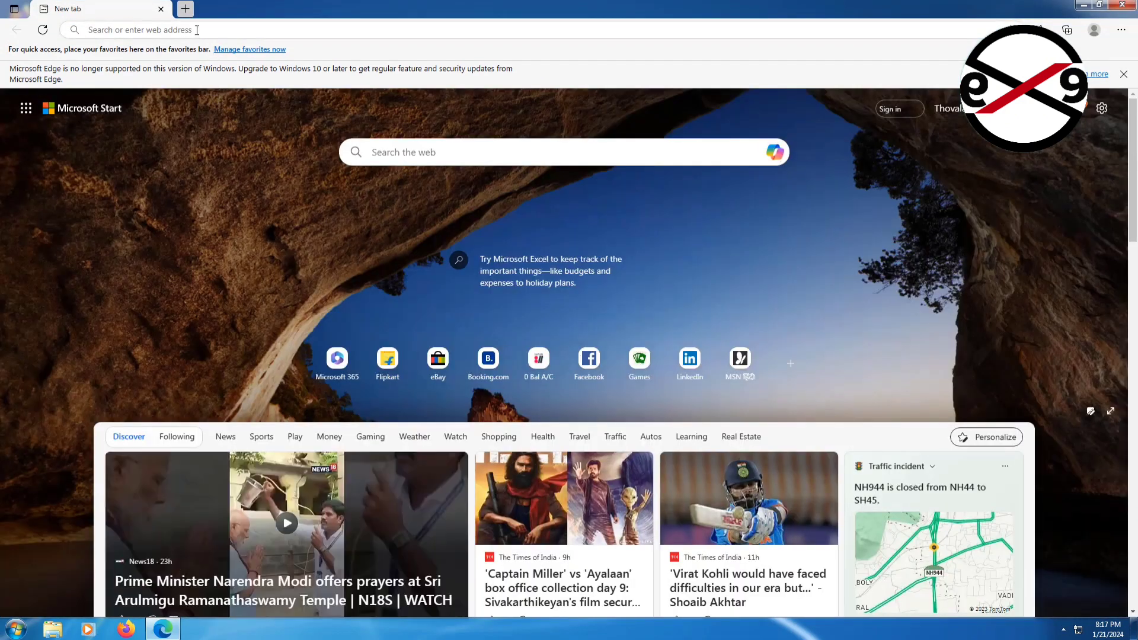
click(94, 31)
right_click(99, 32)
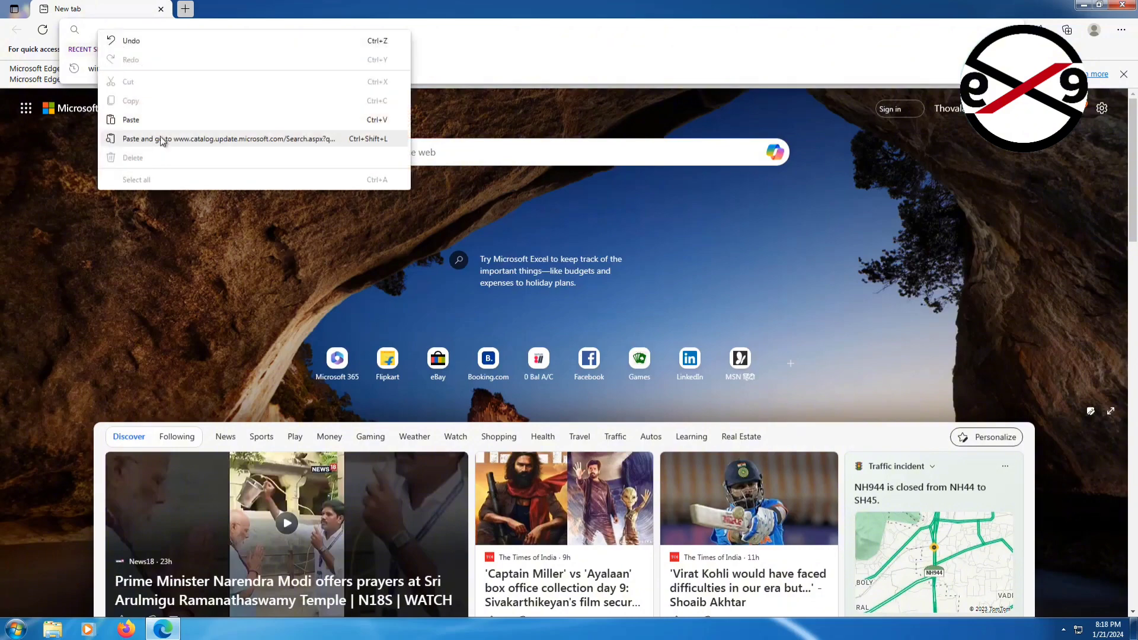
click(160, 136)
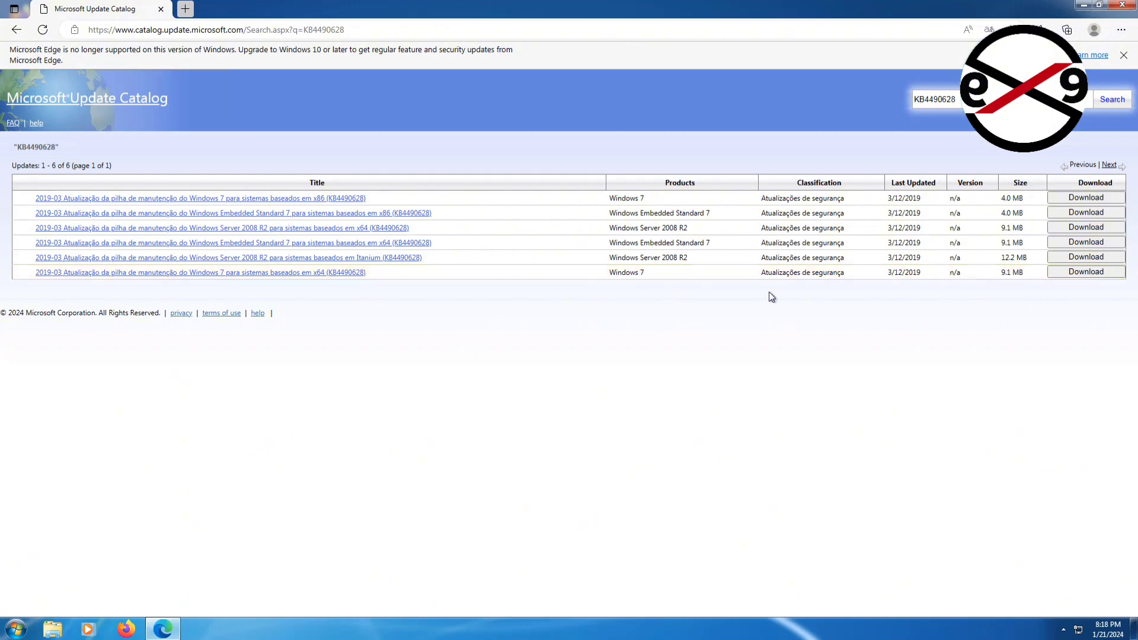
Step: Download the KB4490628 servicing stack update for Windows 7 x64-based systems and show the file in its folder
click(1082, 273)
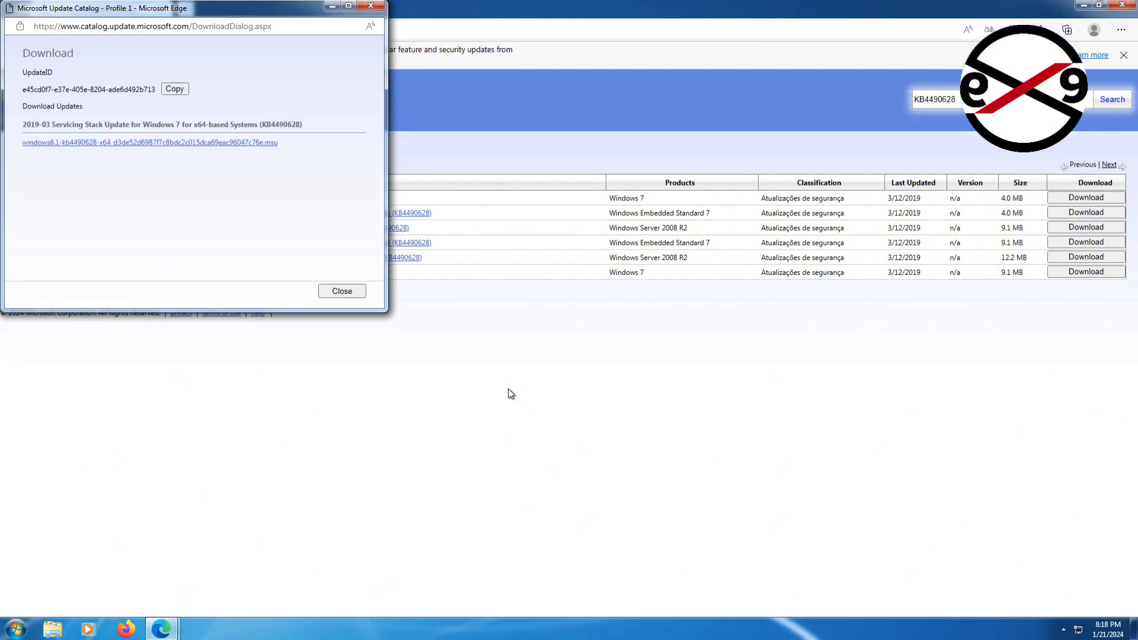
click(200, 148)
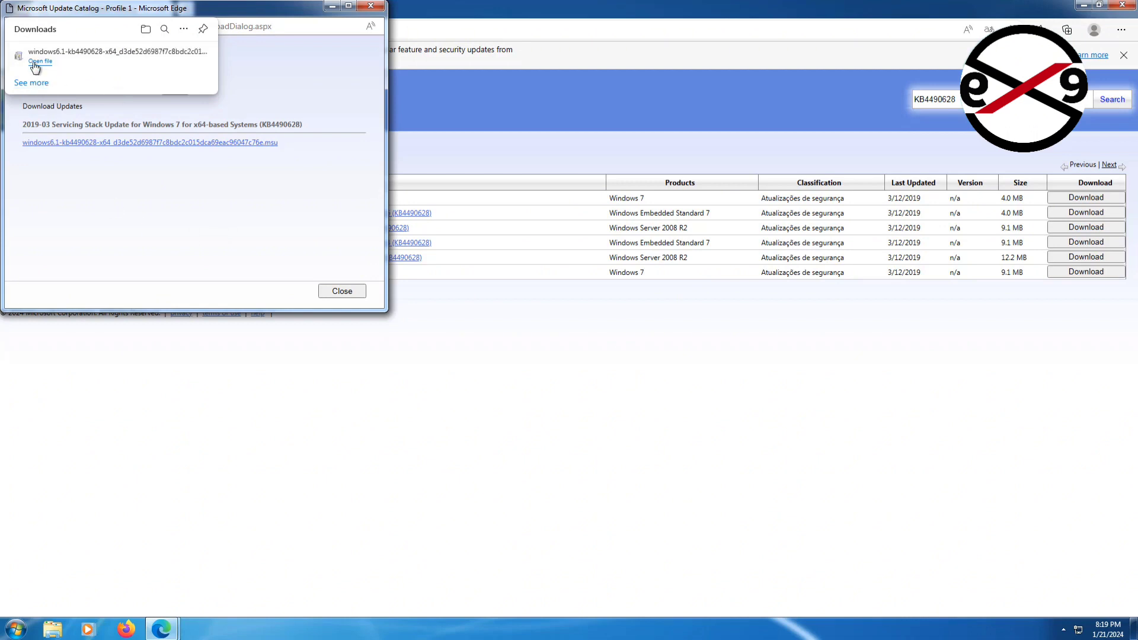
click(166, 56)
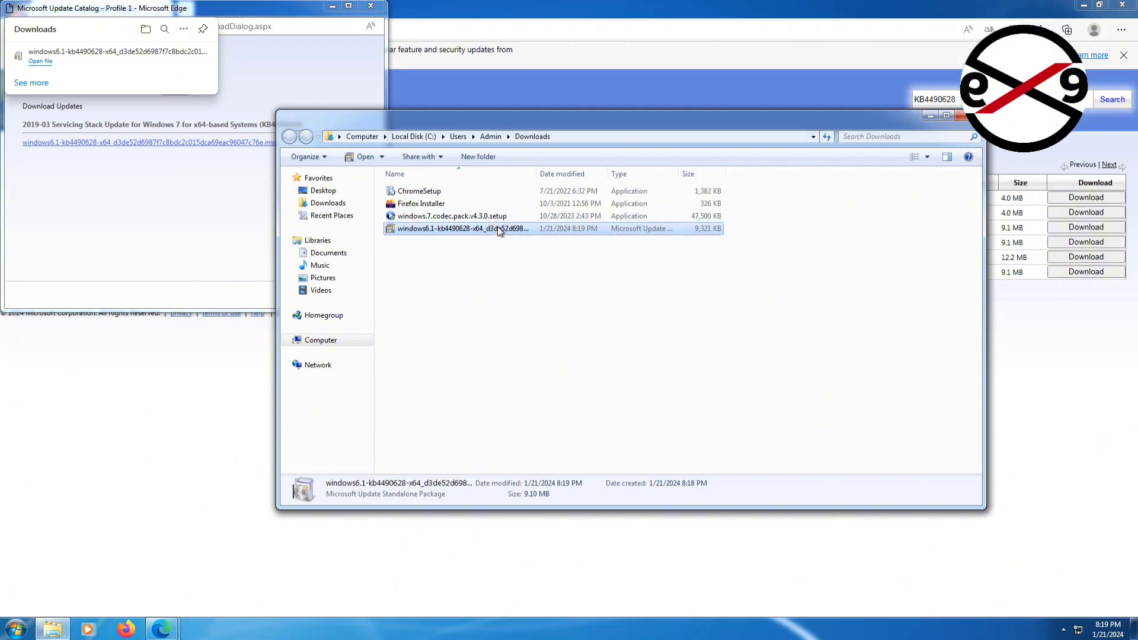
Step: Run the downloaded KB4490628 installer with permission to make changes, and close the installer, folder and catalog download windows
double_click(497, 230)
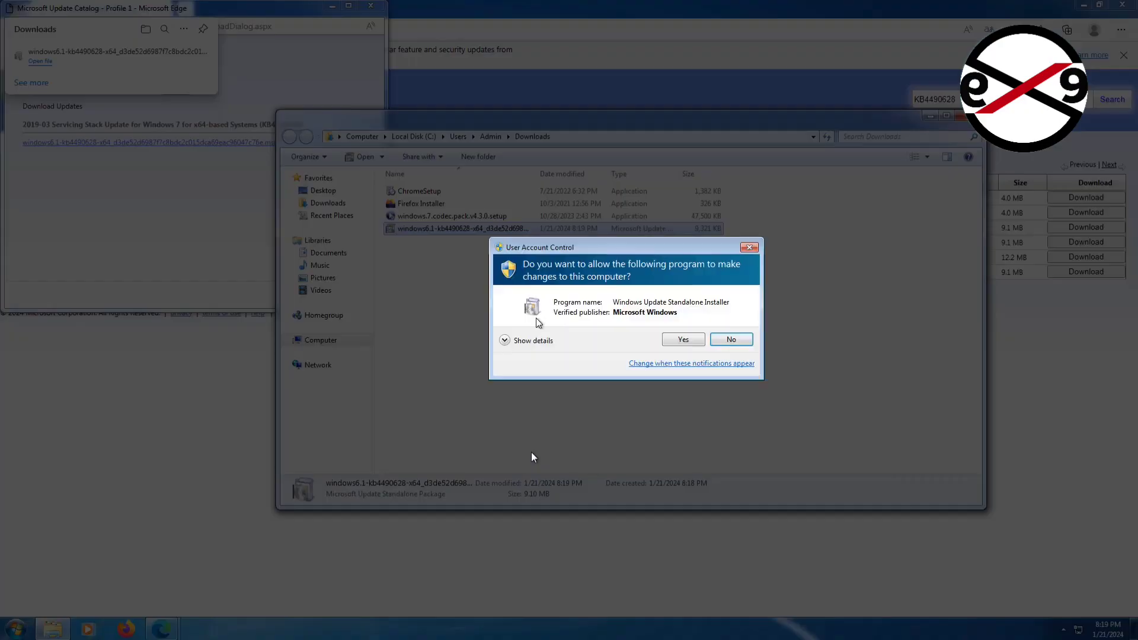
click(678, 340)
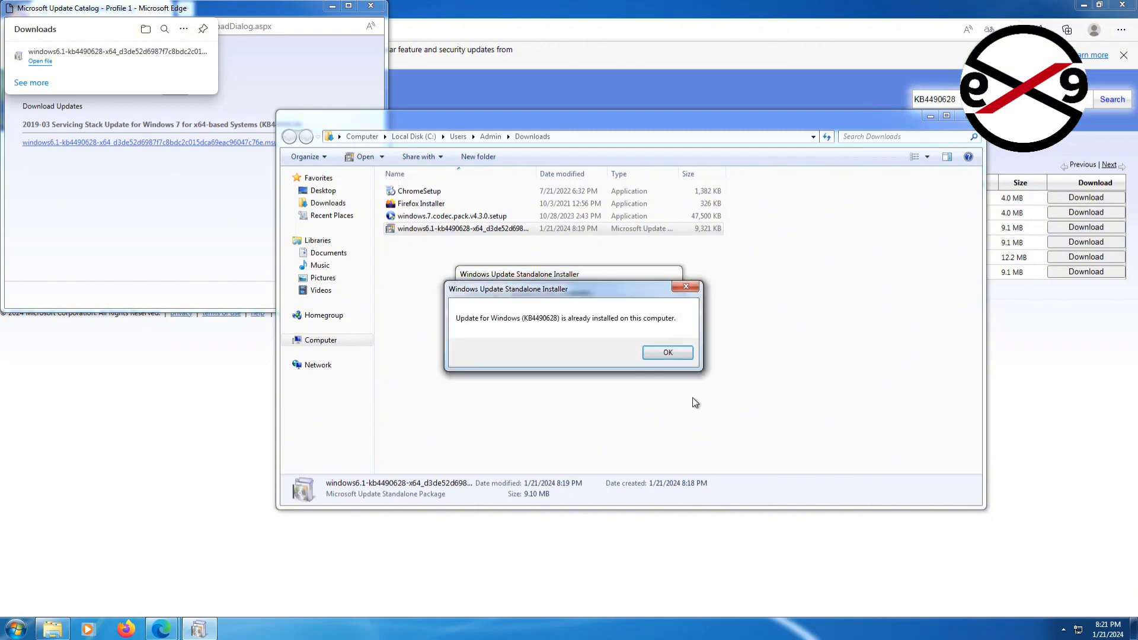
click(668, 353)
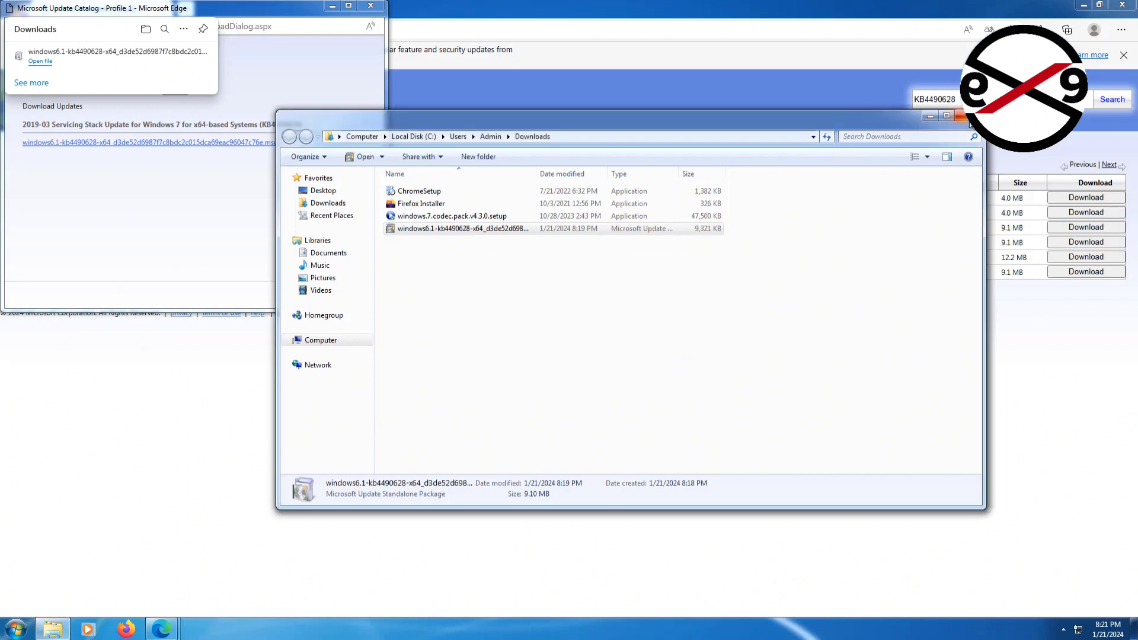
click(962, 116)
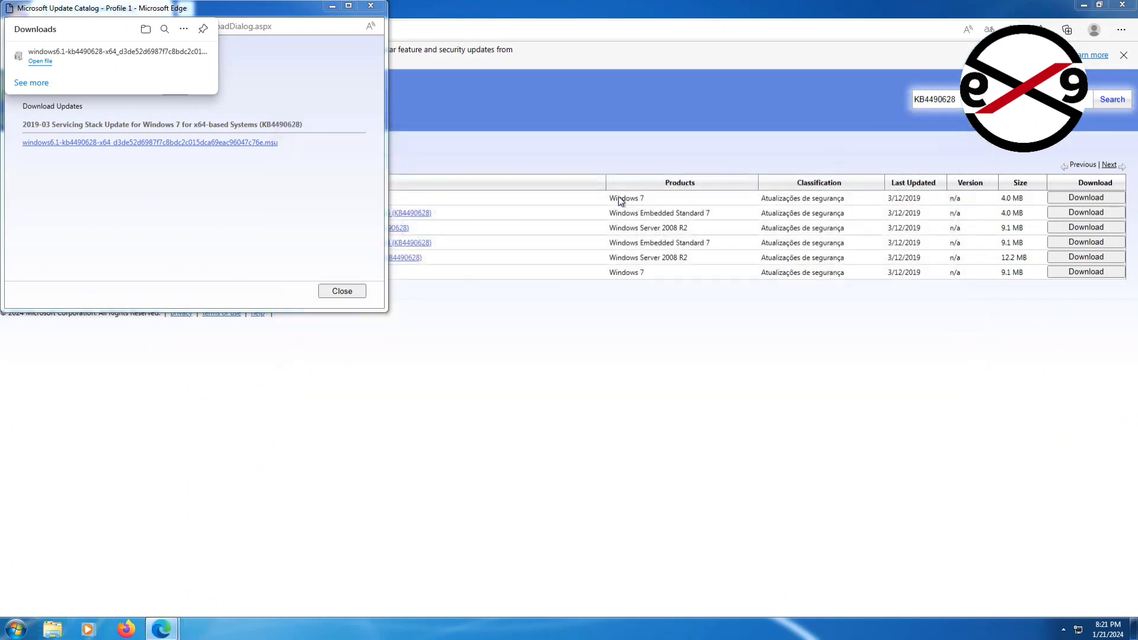
click(372, 7)
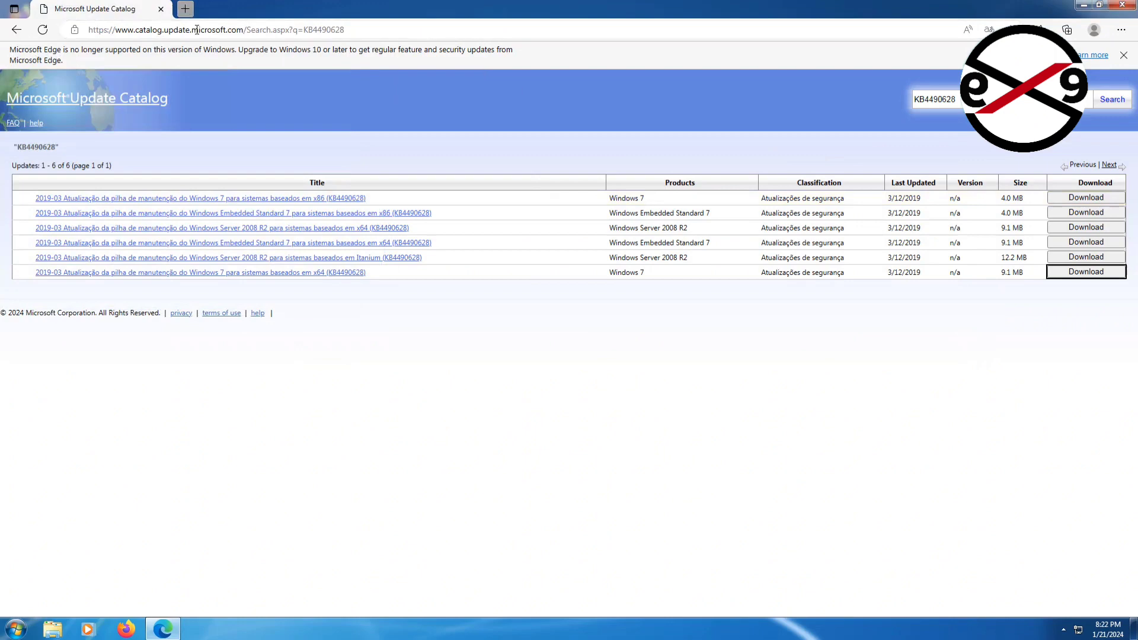
Step: From the catalog search for KB4474419 in a new tab, download the Windows 7 x64 security update and show it in its folder
click(185, 8)
right_click(169, 30)
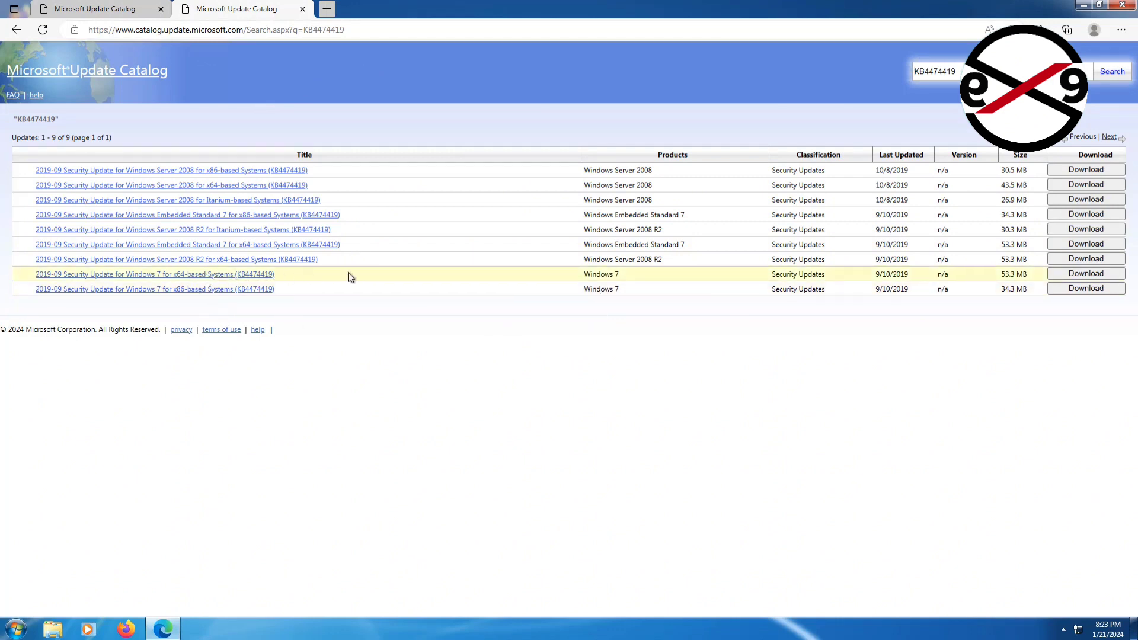
click(1077, 276)
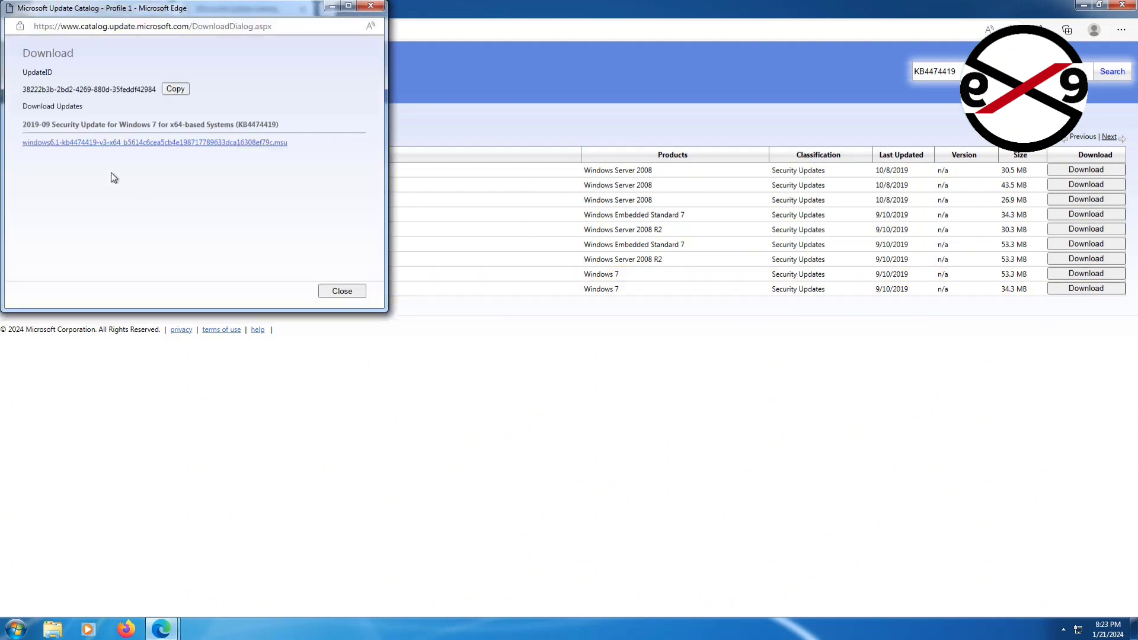
click(212, 144)
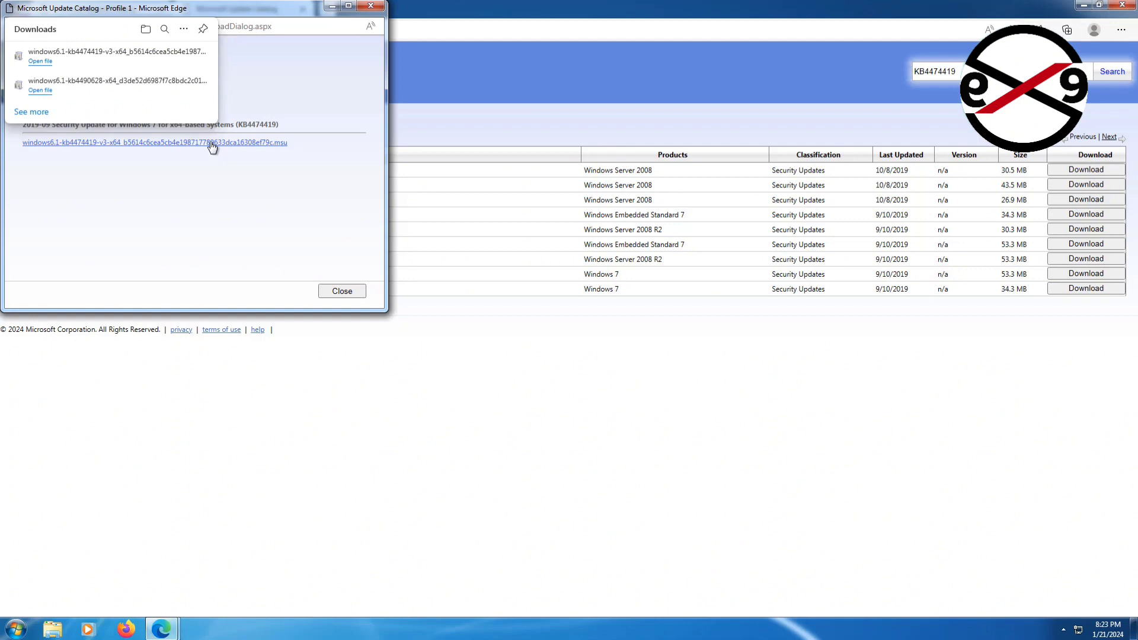
mouse_move(205, 68)
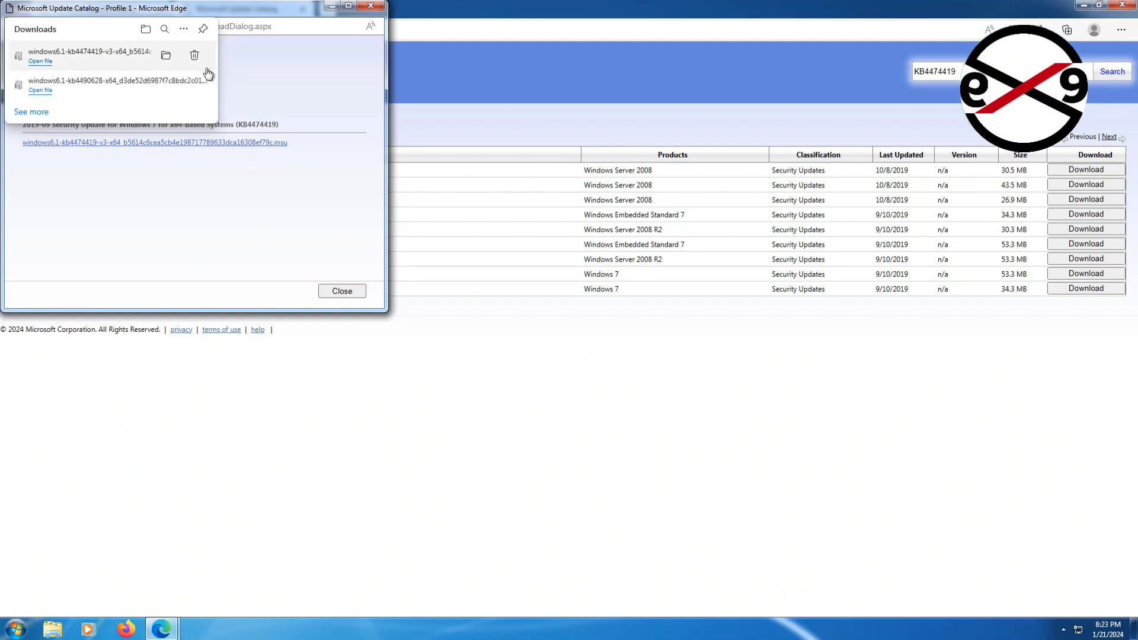
click(166, 56)
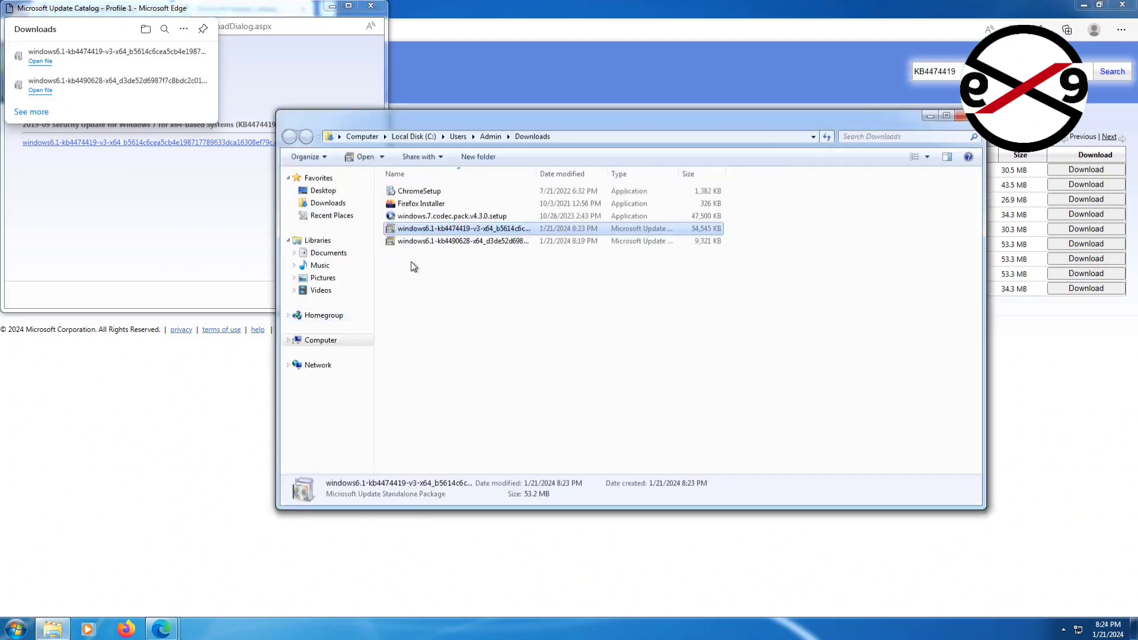
Step: Run the downloaded KB4474419 installer with permission to make changes, and close the installer, folder and catalog download windows
double_click(495, 231)
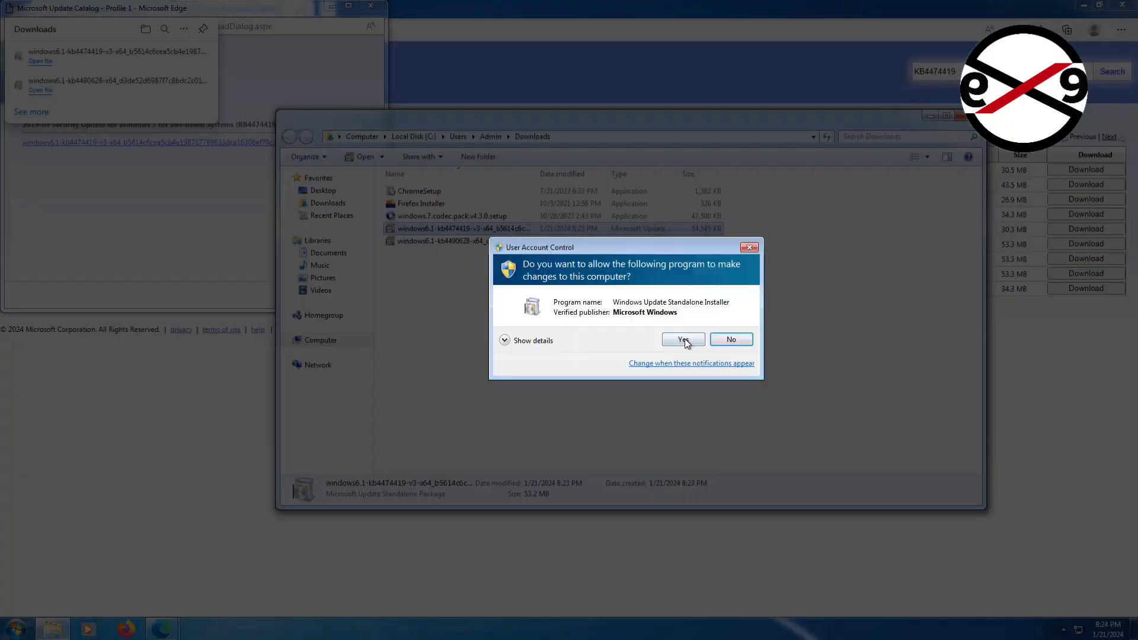
click(685, 338)
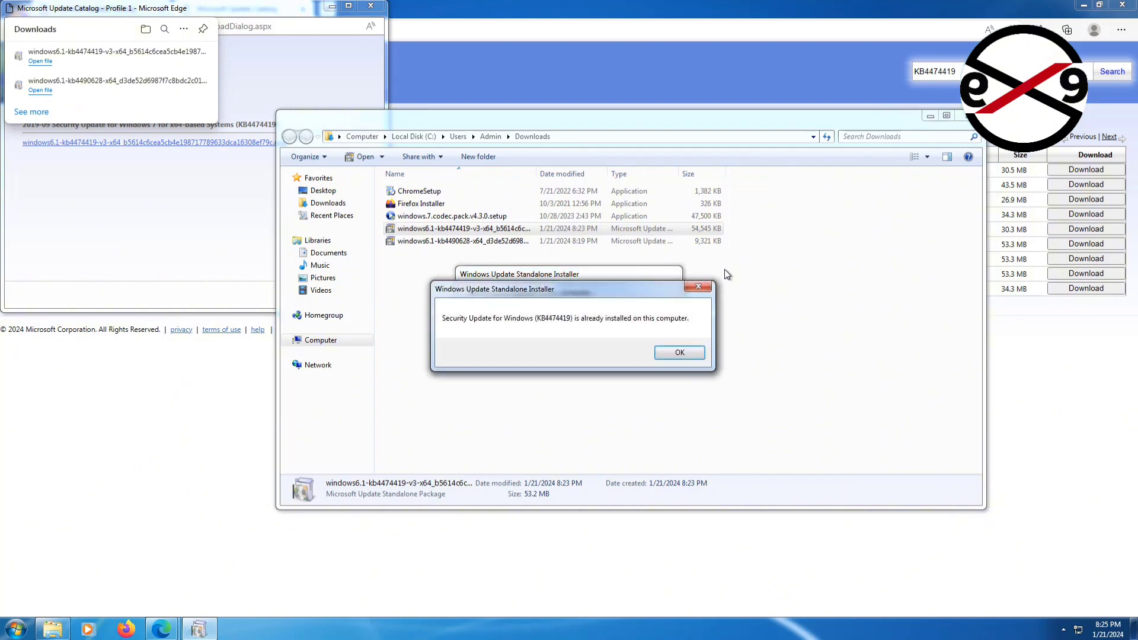
click(676, 356)
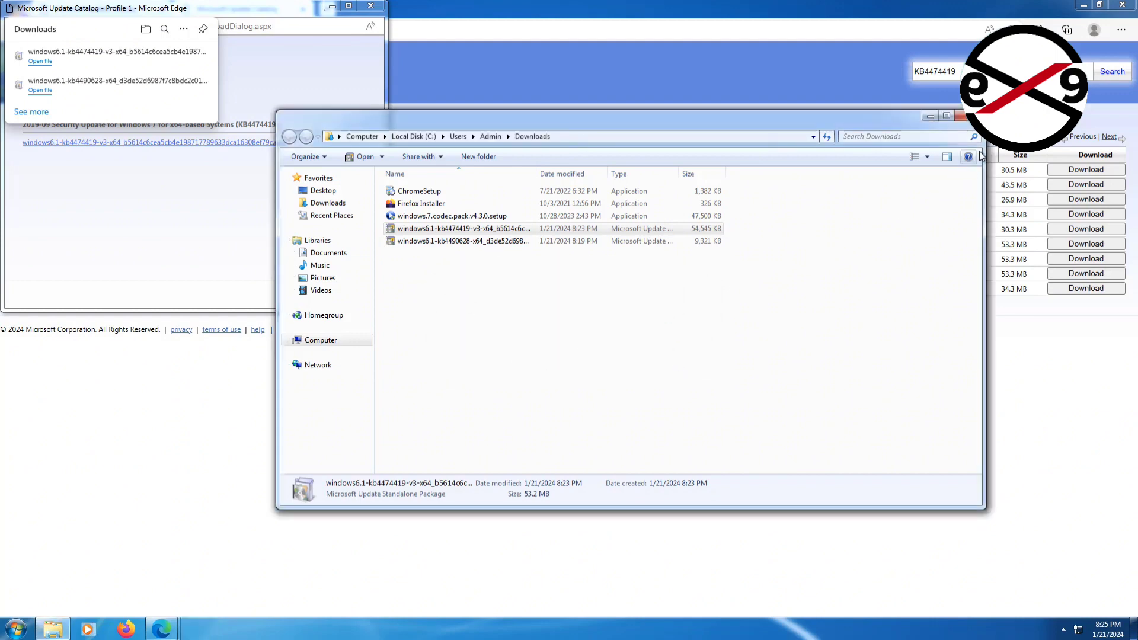
click(961, 115)
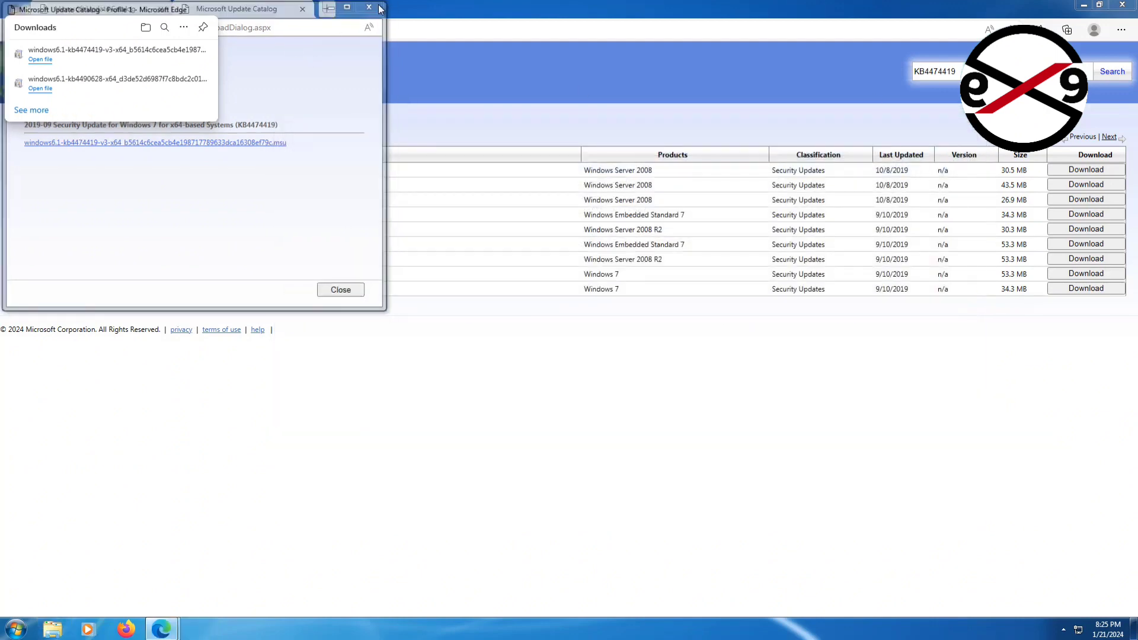
click(378, 4)
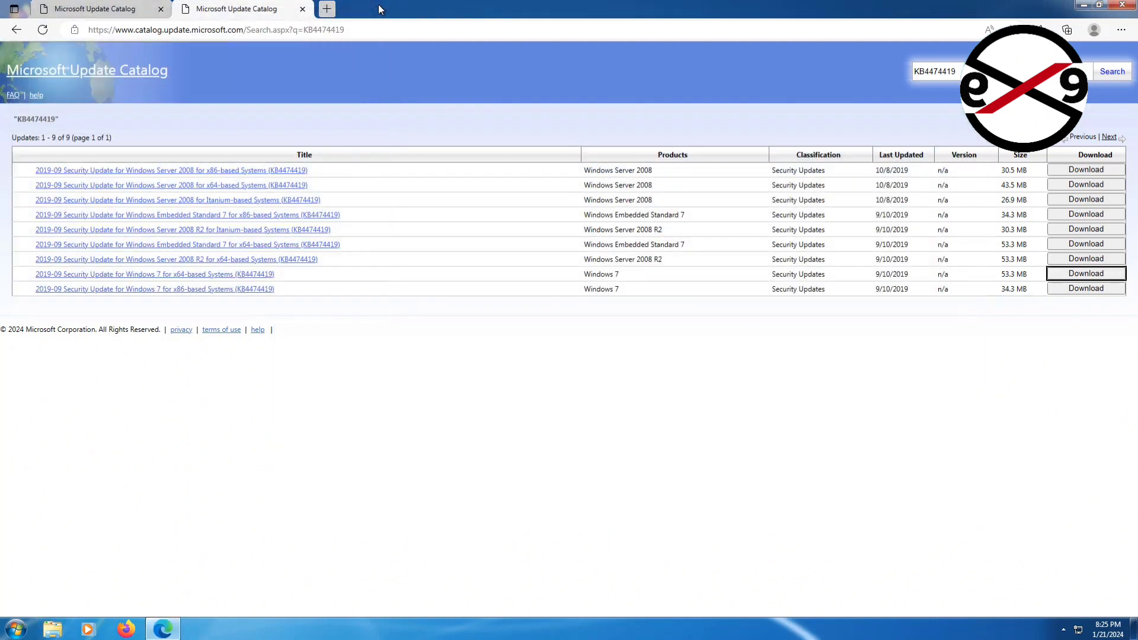
Step: From the catalog search for KB4536952 in a new tab, download the Windows 7 x64 servicing stack update and show it in its folder
click(326, 8)
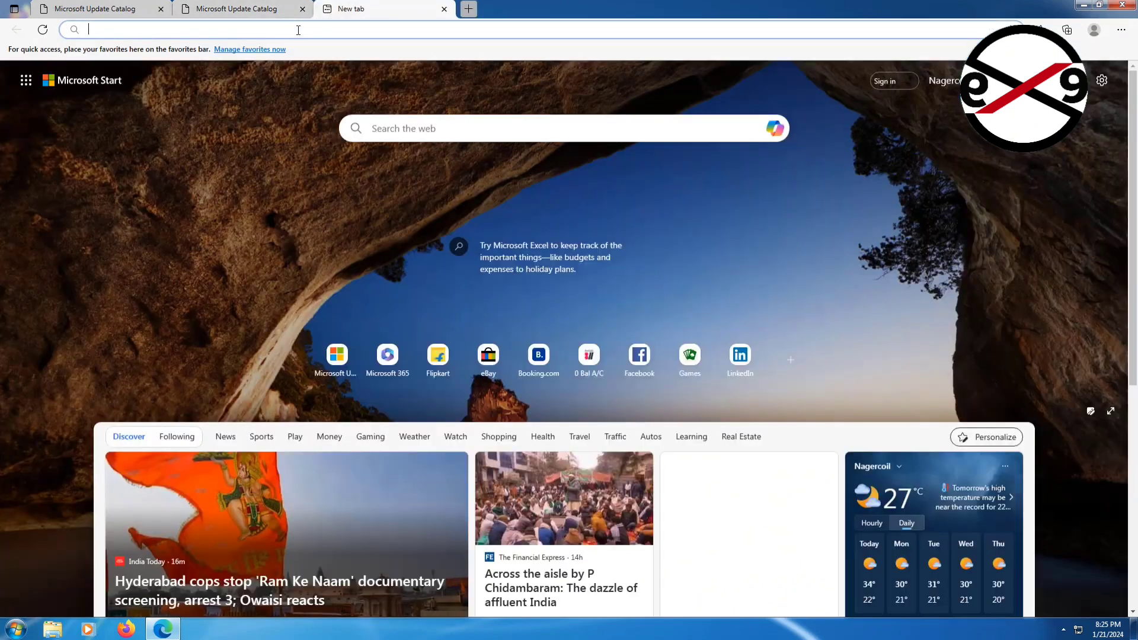
right_click(298, 29)
click(367, 142)
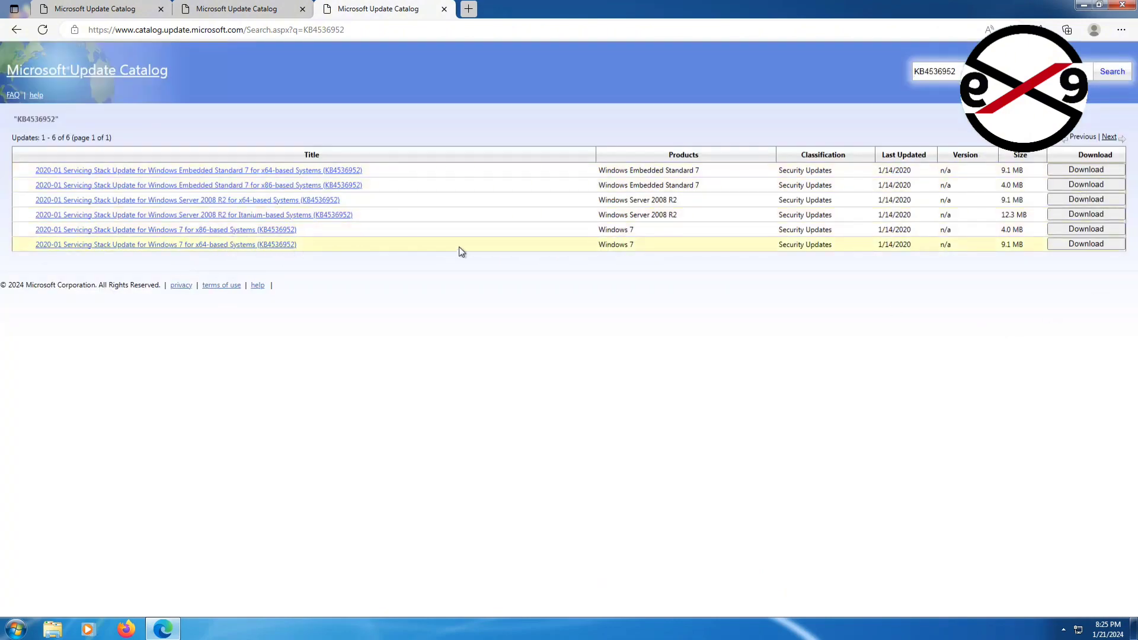
click(1087, 245)
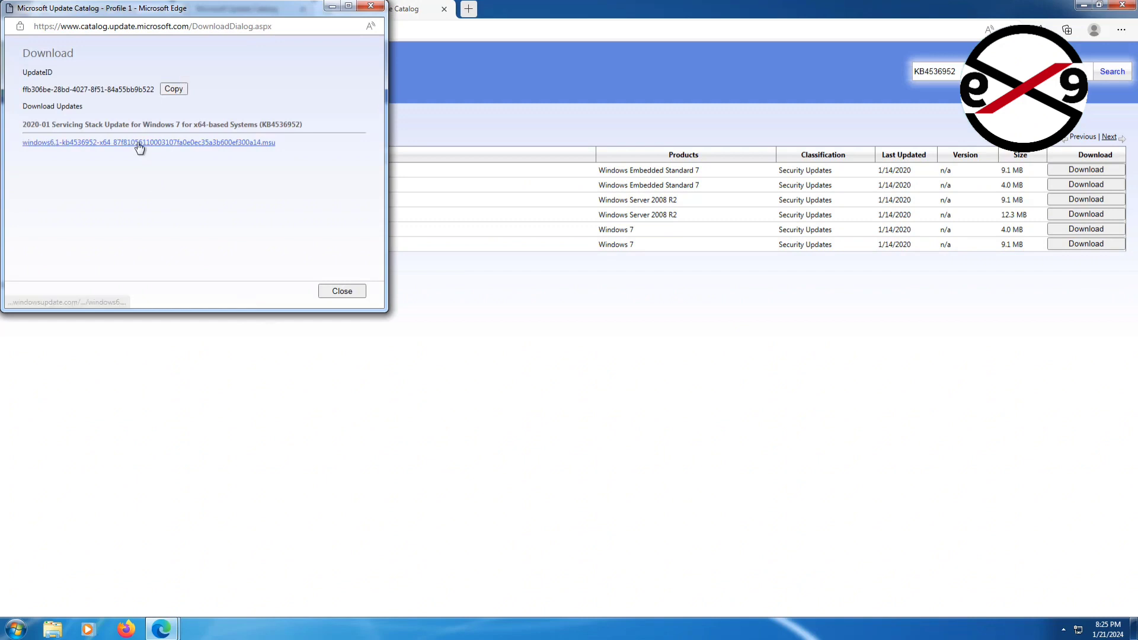
click(140, 143)
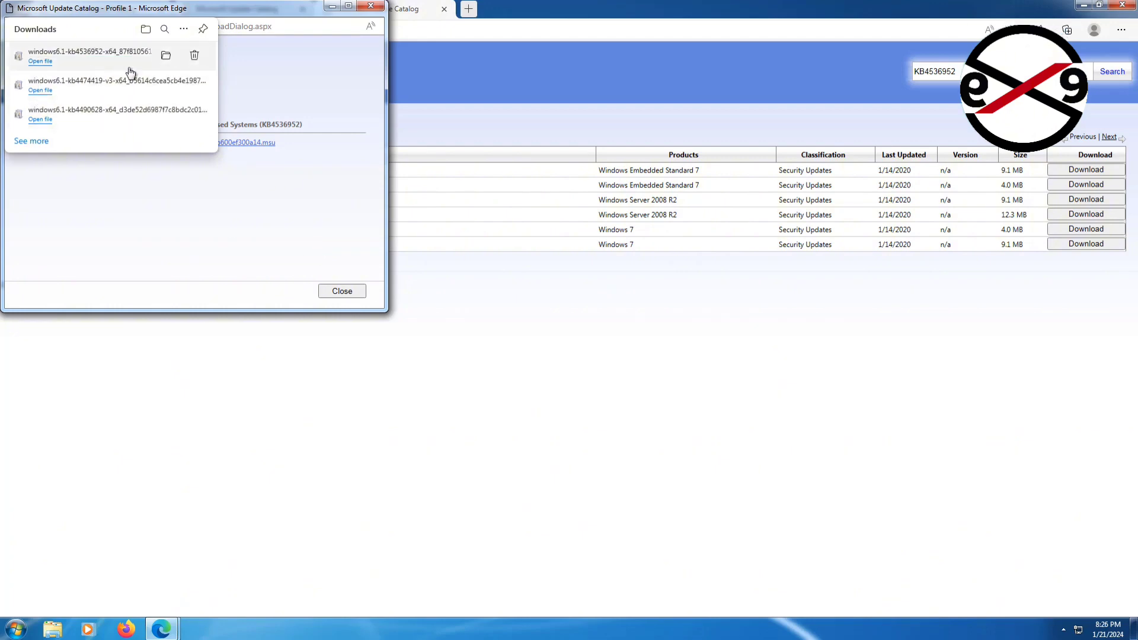
click(165, 55)
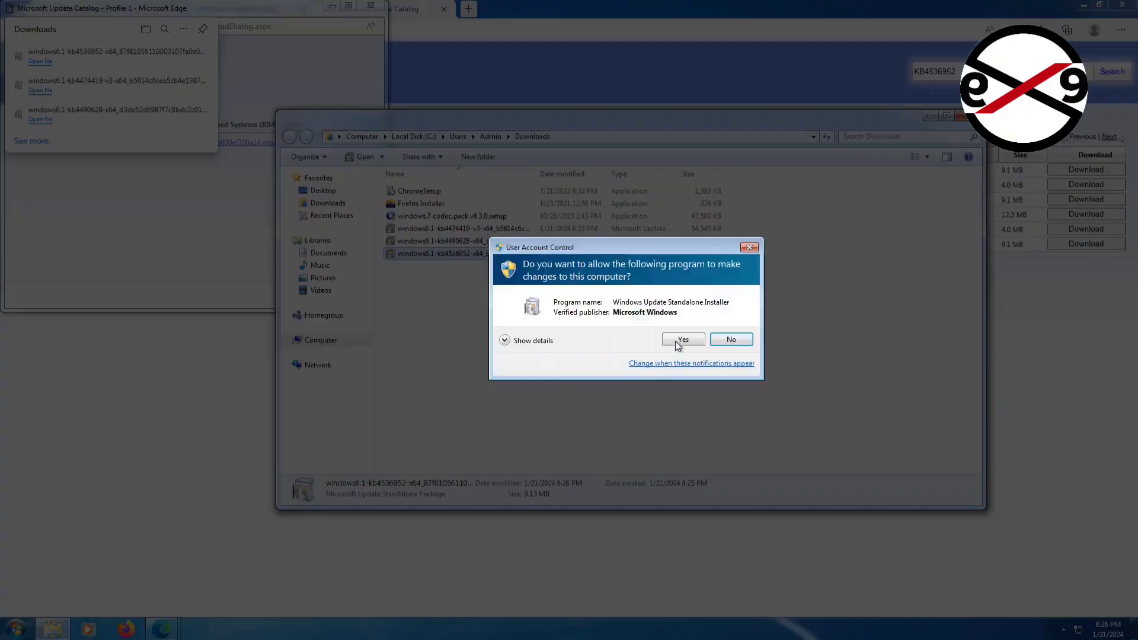
Step: Run the downloaded KB4536952 installer with permission to make changes, and close the installer and the Downloads folder
click(676, 342)
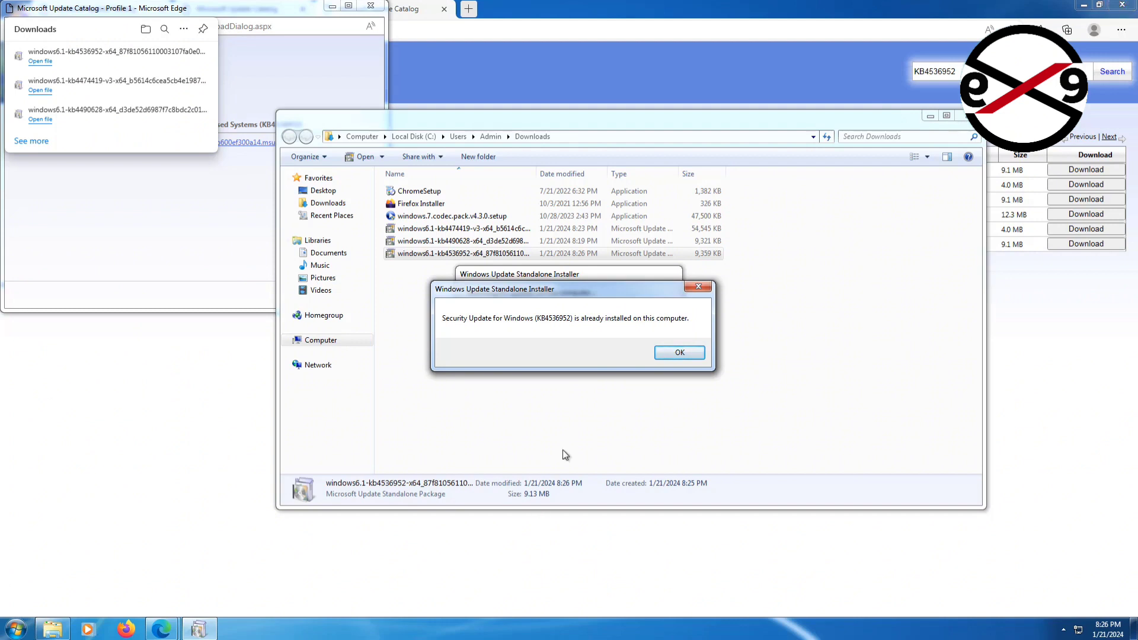
click(686, 354)
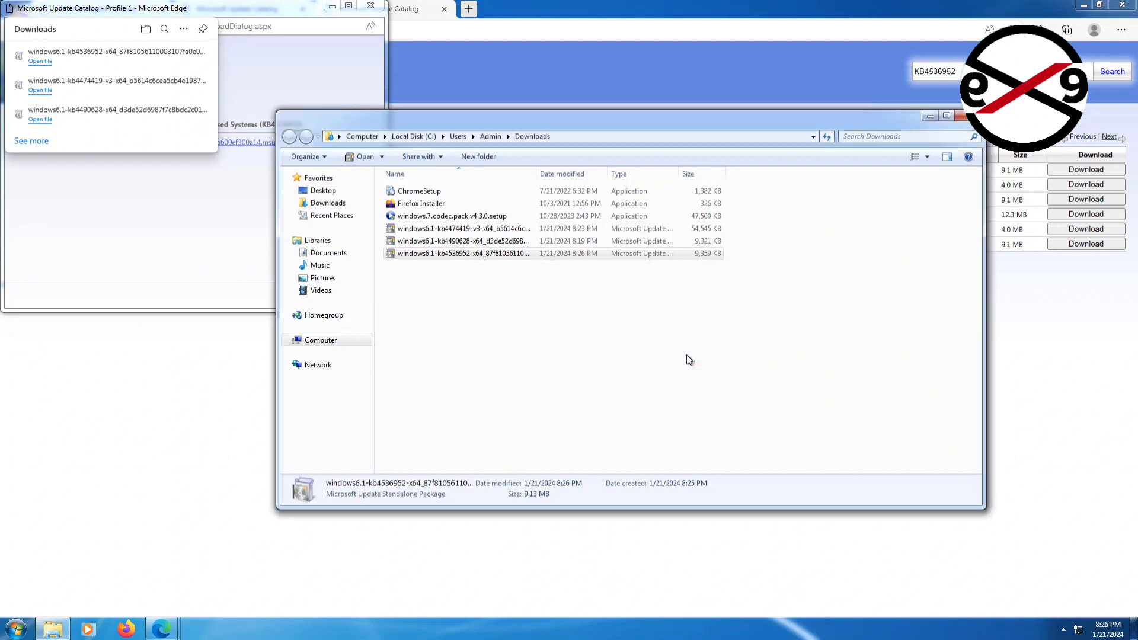
click(961, 115)
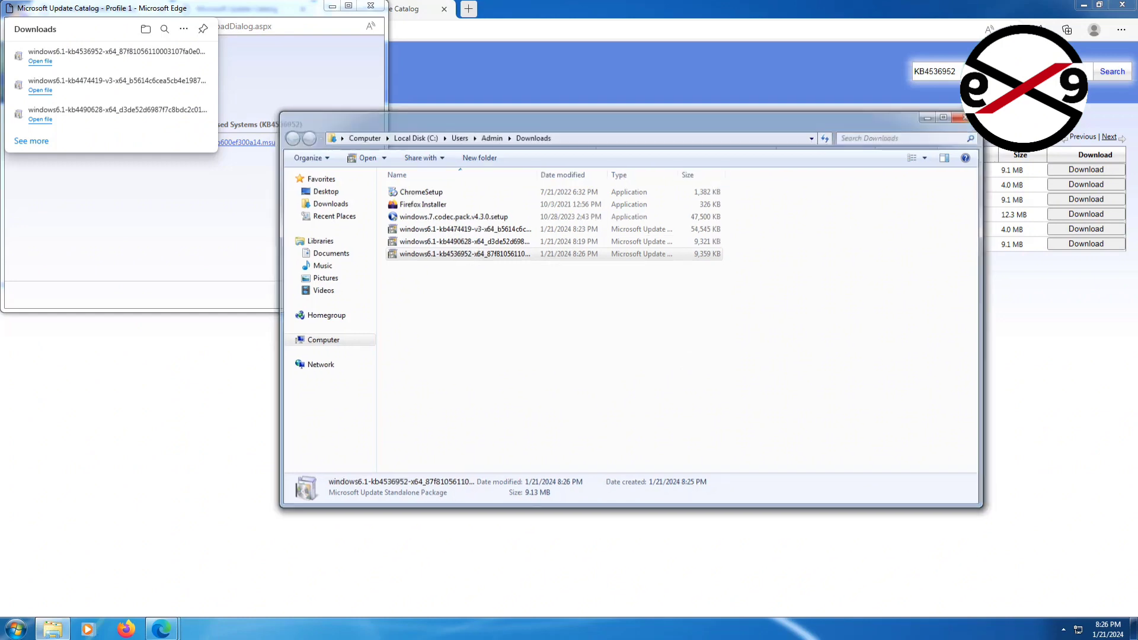
Step: Close the old catalog download window, and from the KB4534310 catalog search in a new tab, download the Windows 7 x64 rollup and show its folder
click(371, 7)
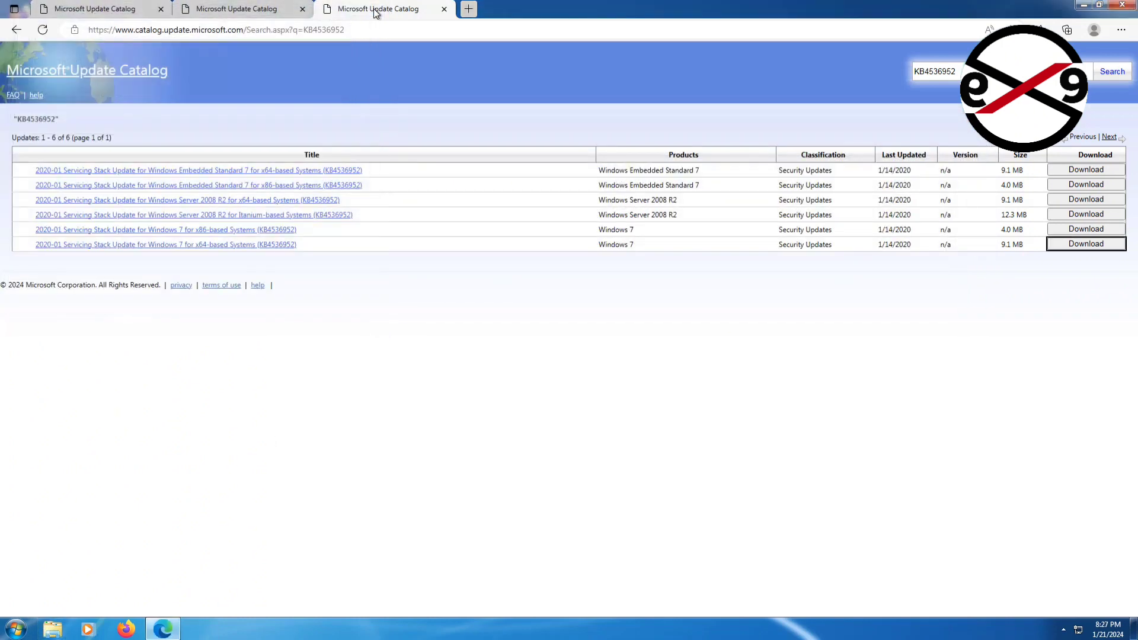
click(468, 9)
right_click(391, 26)
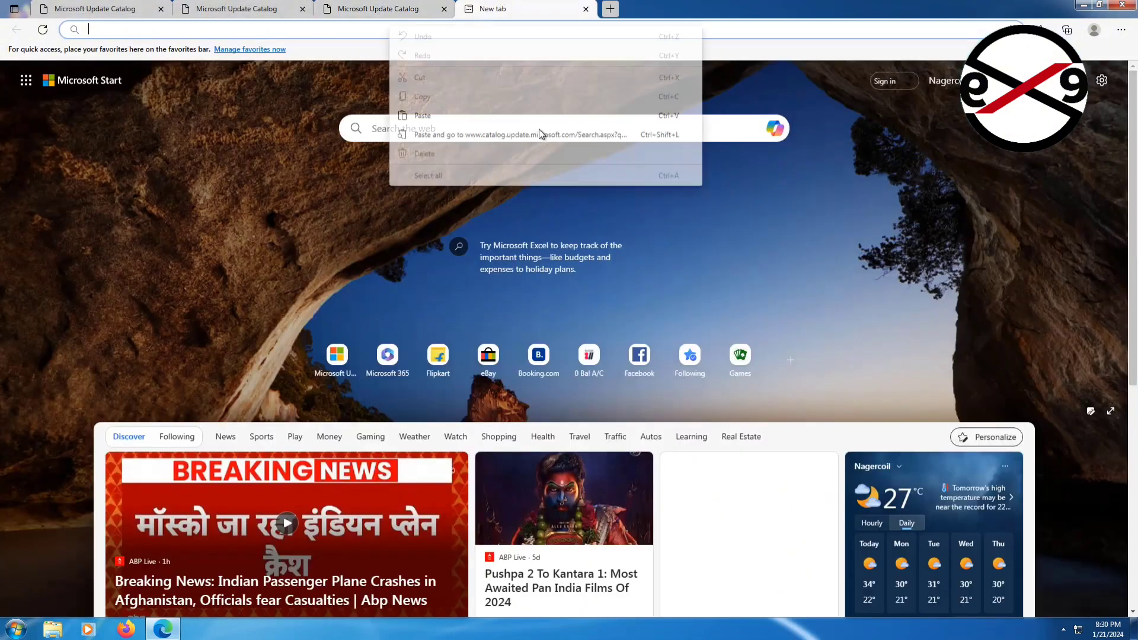
click(475, 135)
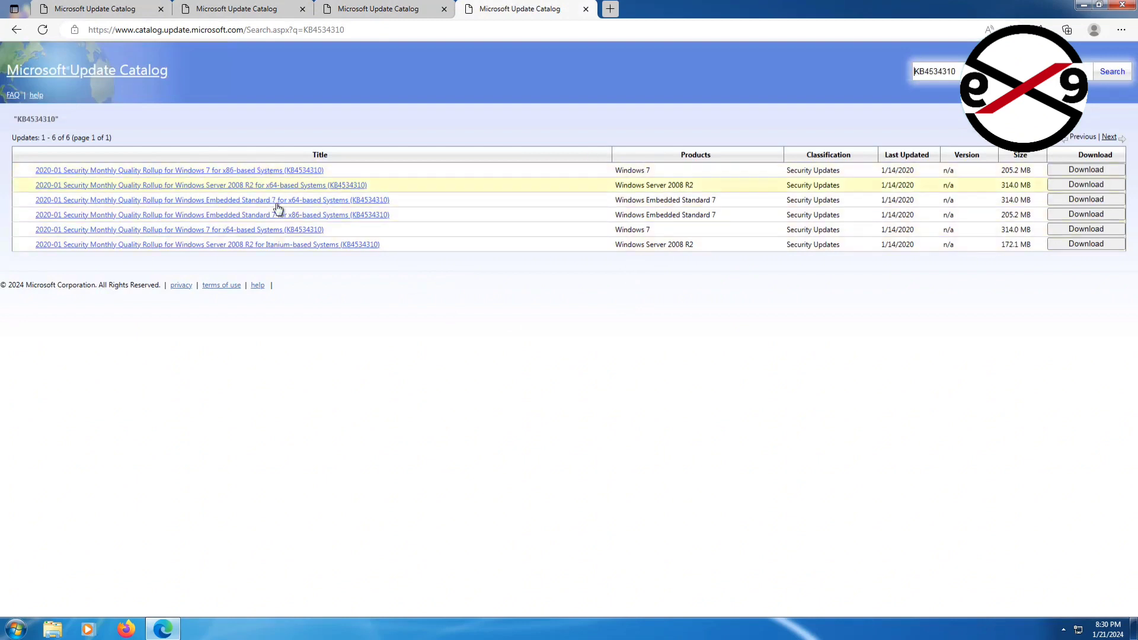
click(1091, 230)
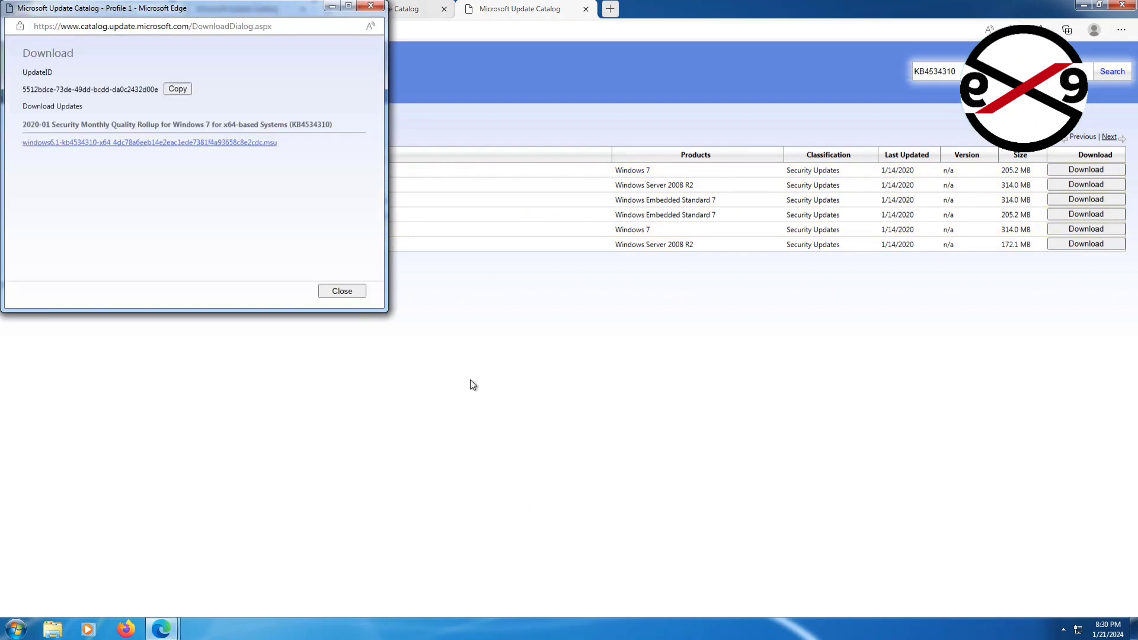
click(216, 143)
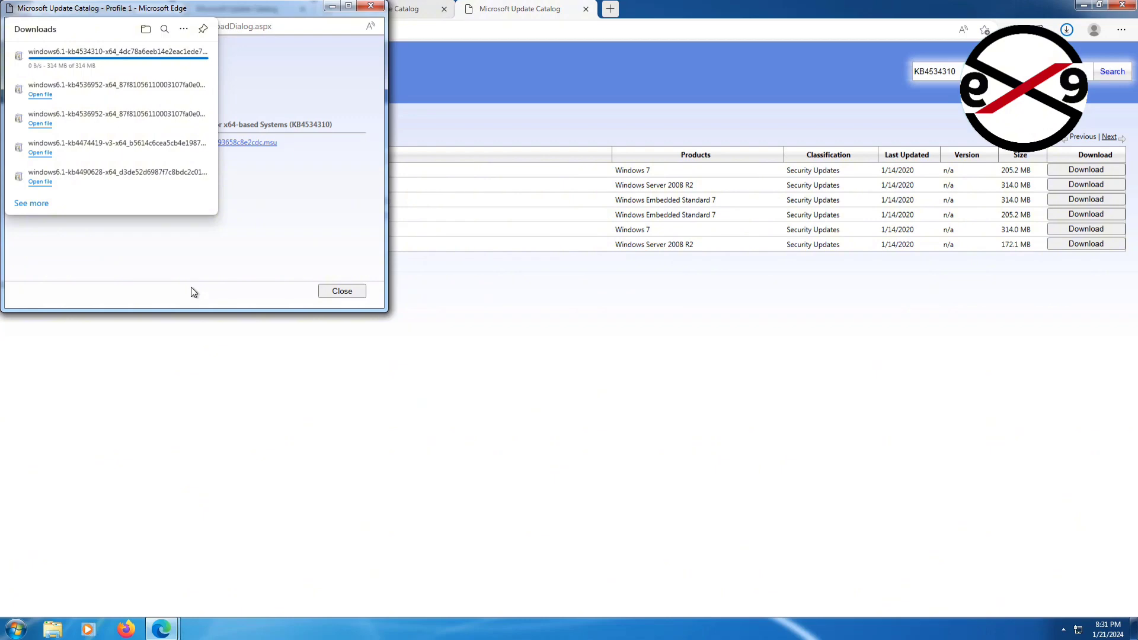
mouse_move(71, 59)
click(161, 58)
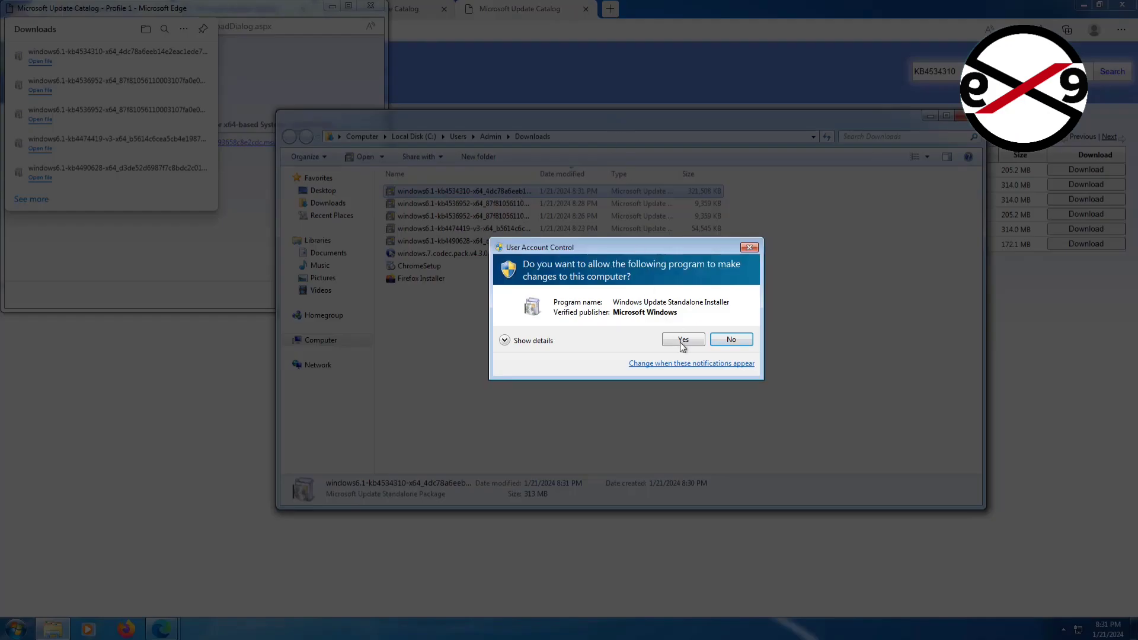
Step: Run the downloaded KB4534310 installer with permission to make changes, and close the installer and the Downloads folder
click(684, 343)
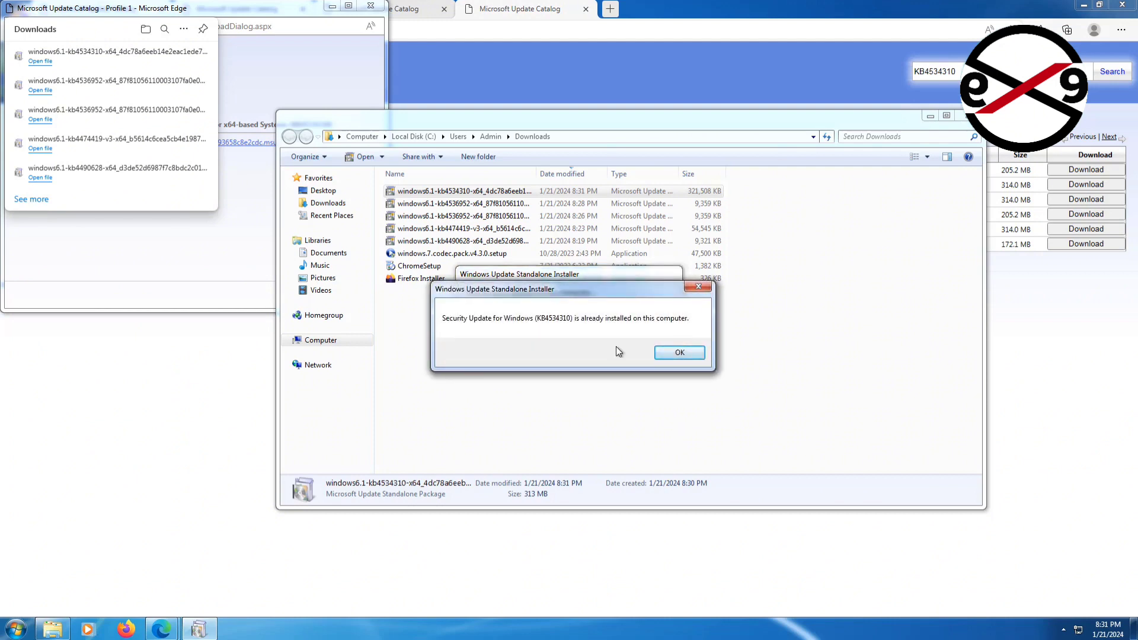
click(670, 352)
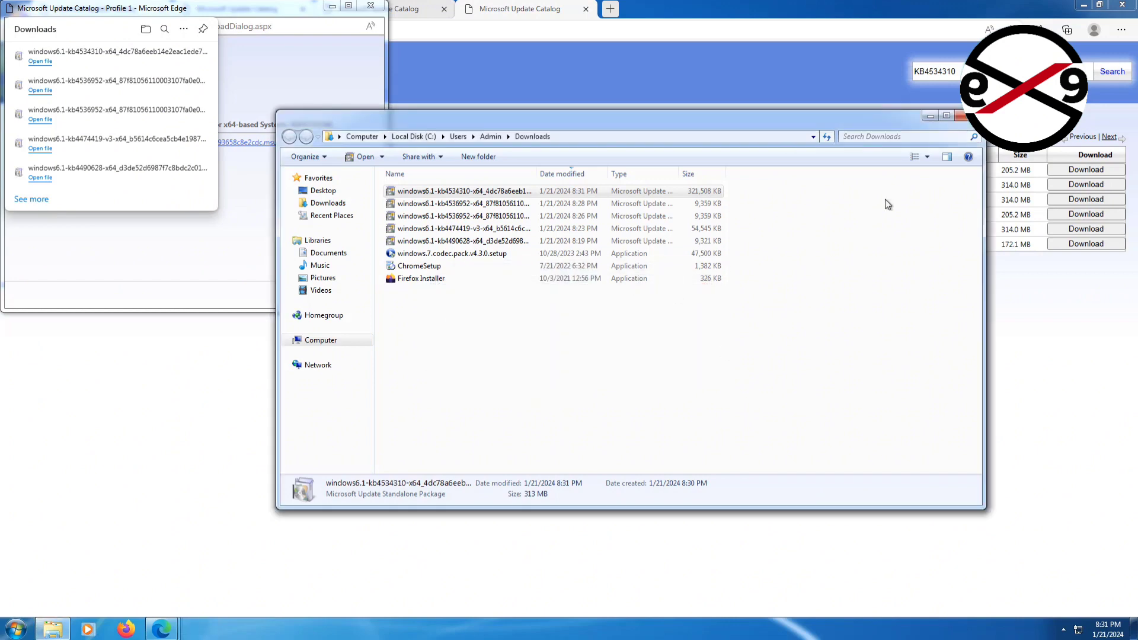
click(967, 116)
Step: Close the browser with all its catalog tabs and the remaining KB4534310 download window
click(401, 70)
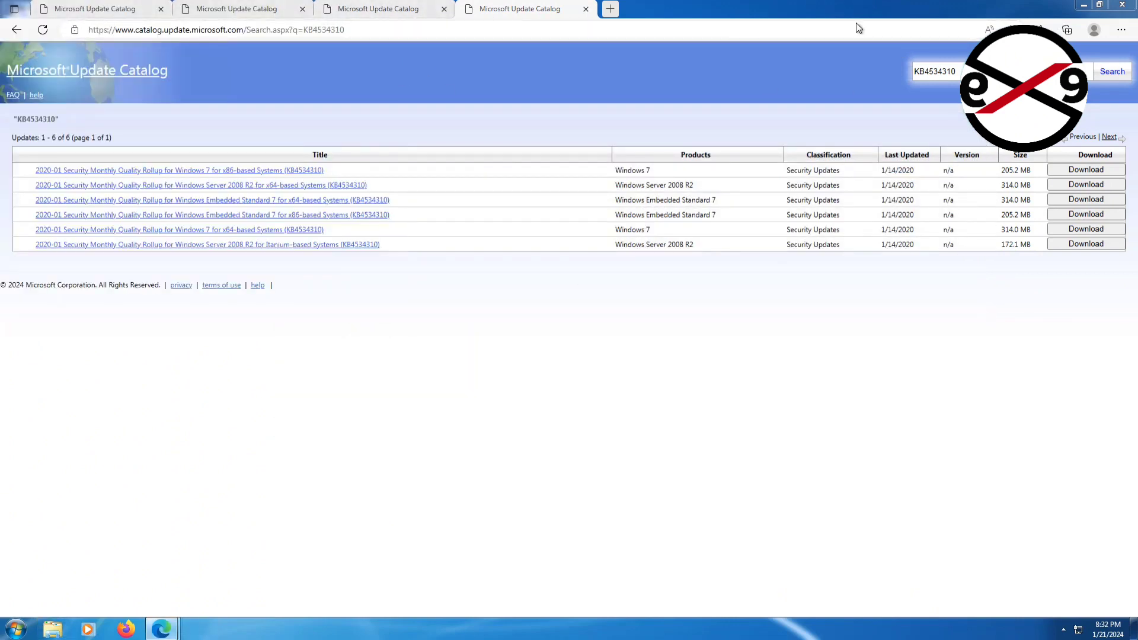
click(1124, 7)
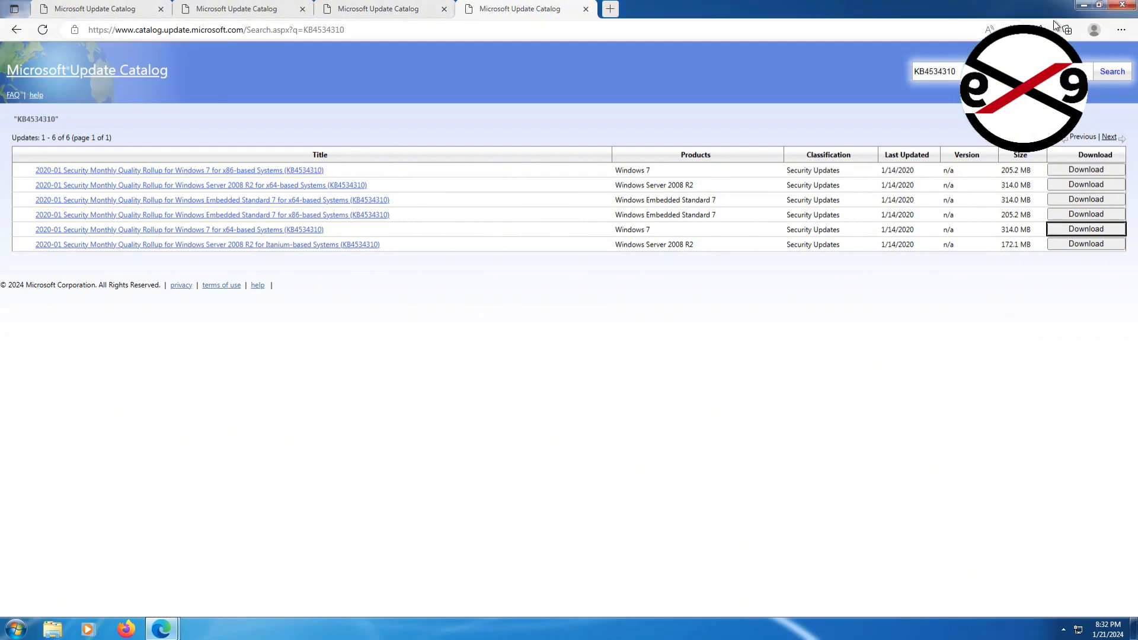
click(1123, 6)
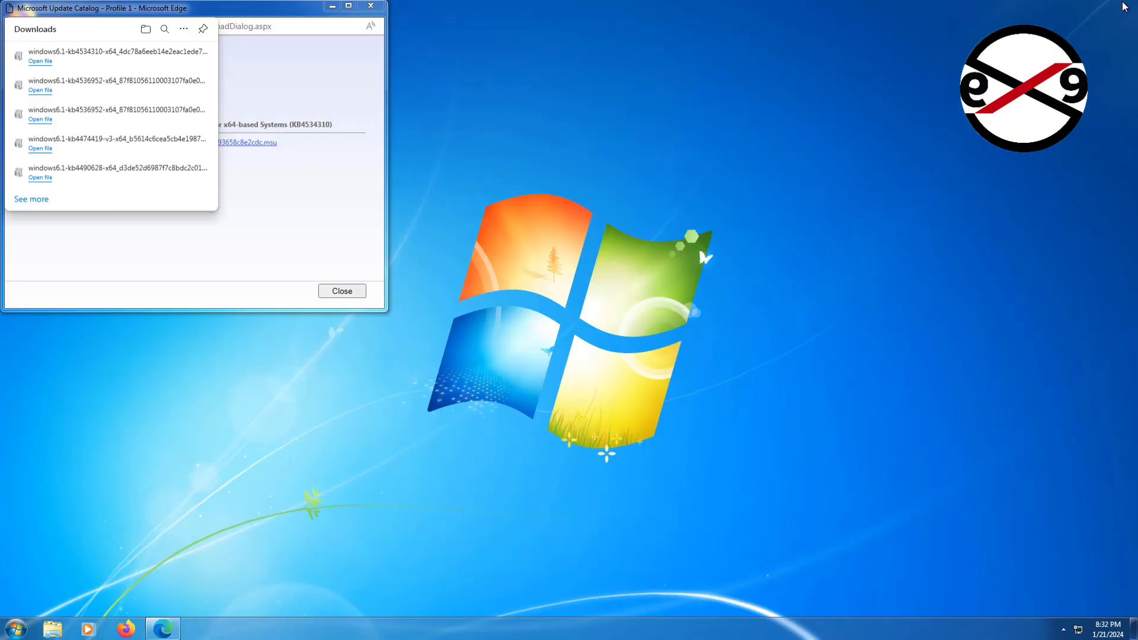
click(372, 6)
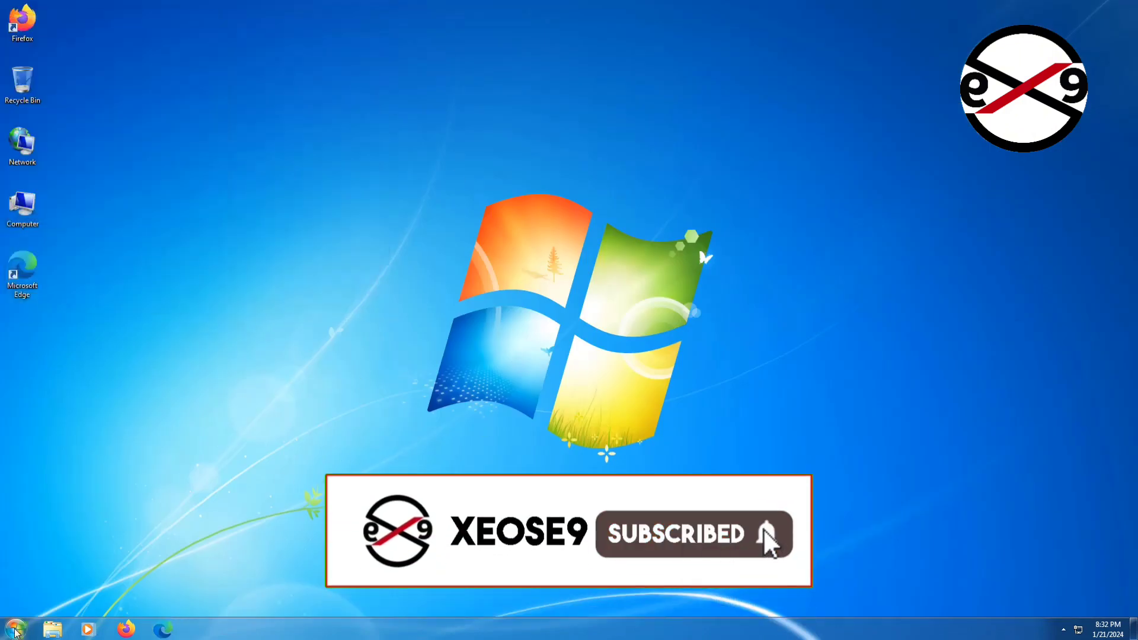
Step: Restart the computer
click(16, 630)
click(207, 598)
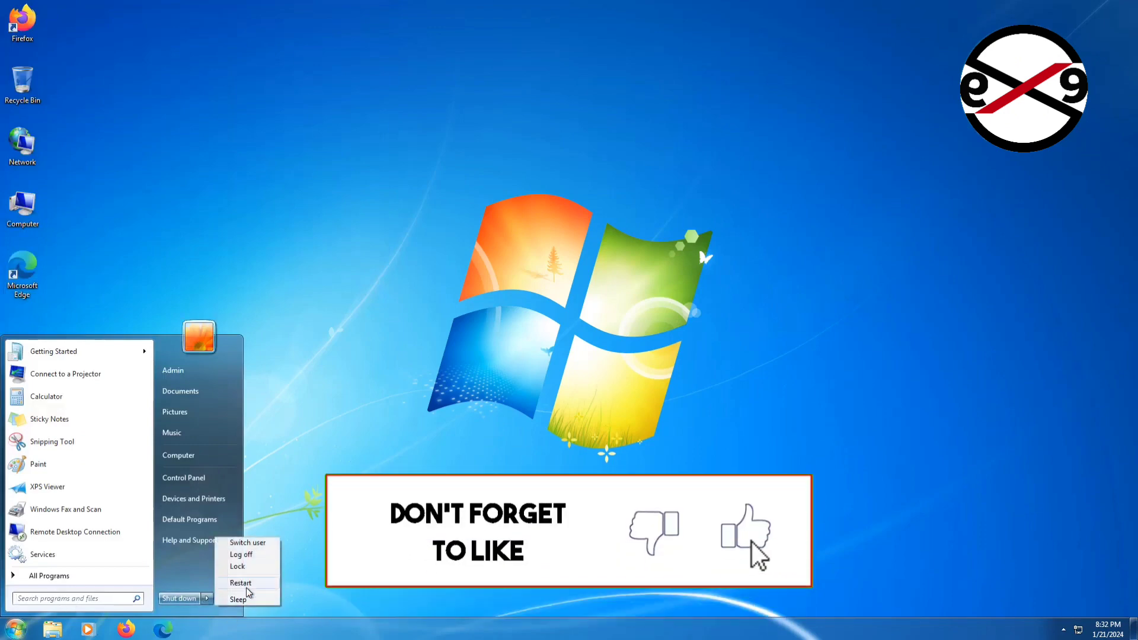